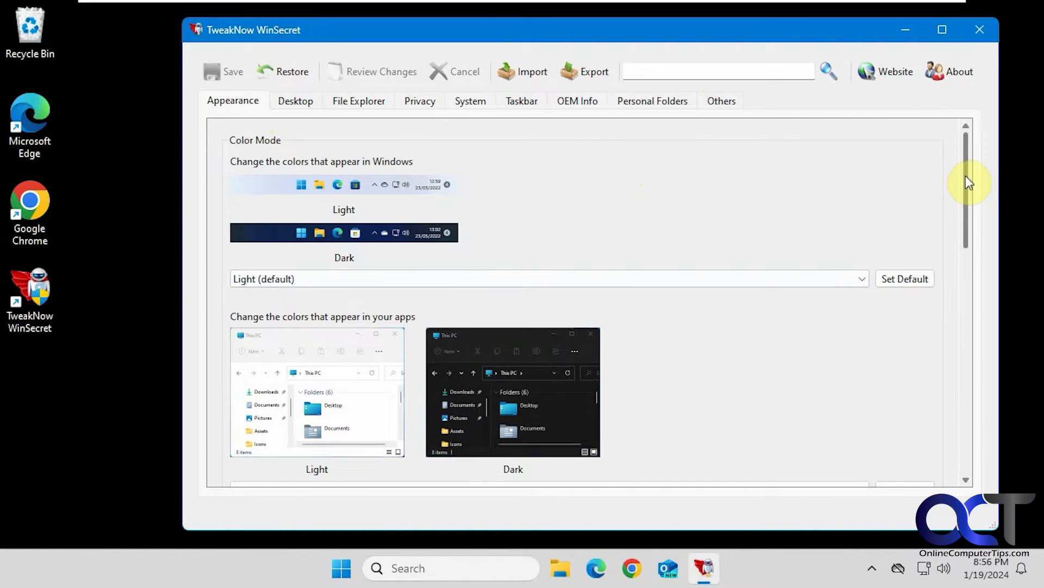
Step: Review the color mode options and keep accent color on title bars set to On
scroll(966, 182, down, 1)
scroll(971, 174, up, 1)
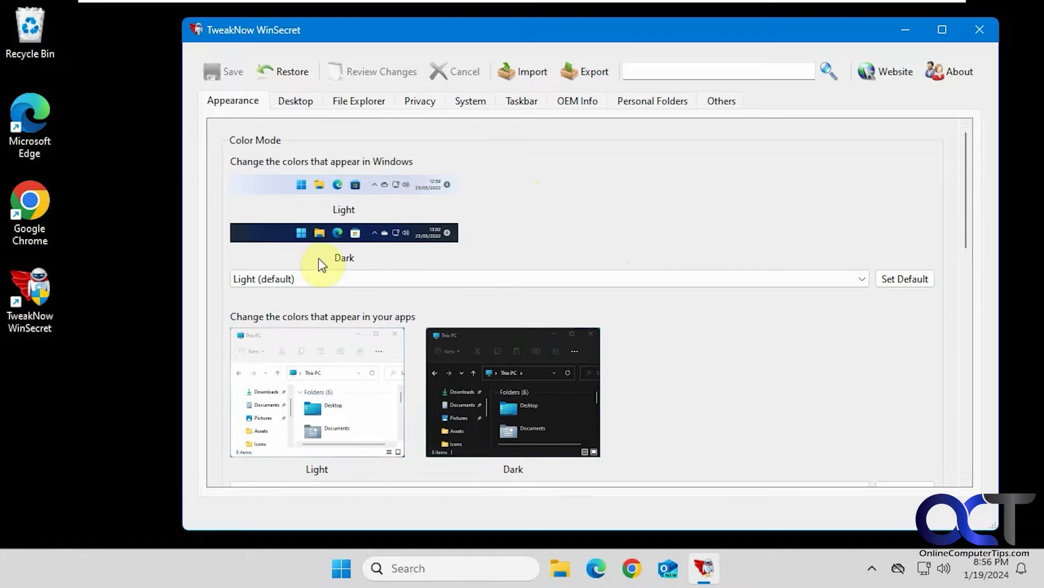
click(357, 276)
click(357, 276)
scroll(599, 246, down, 2)
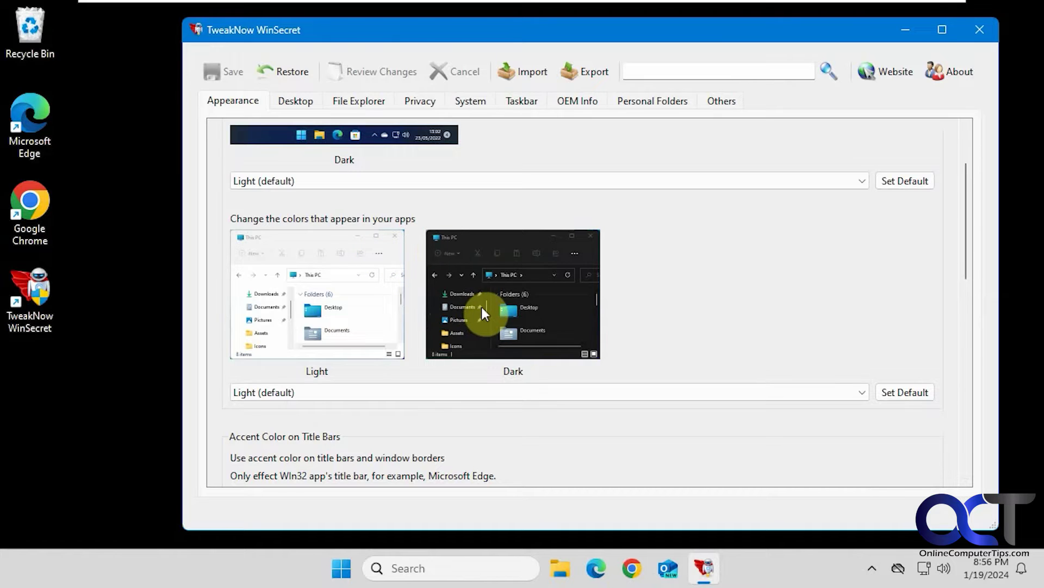
scroll(481, 307, down, 3)
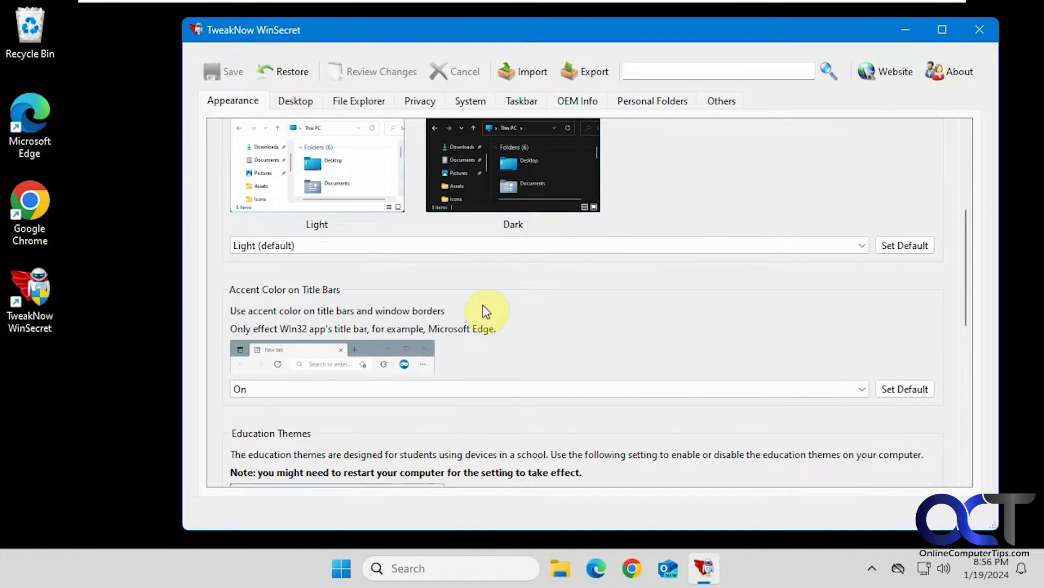
click(485, 384)
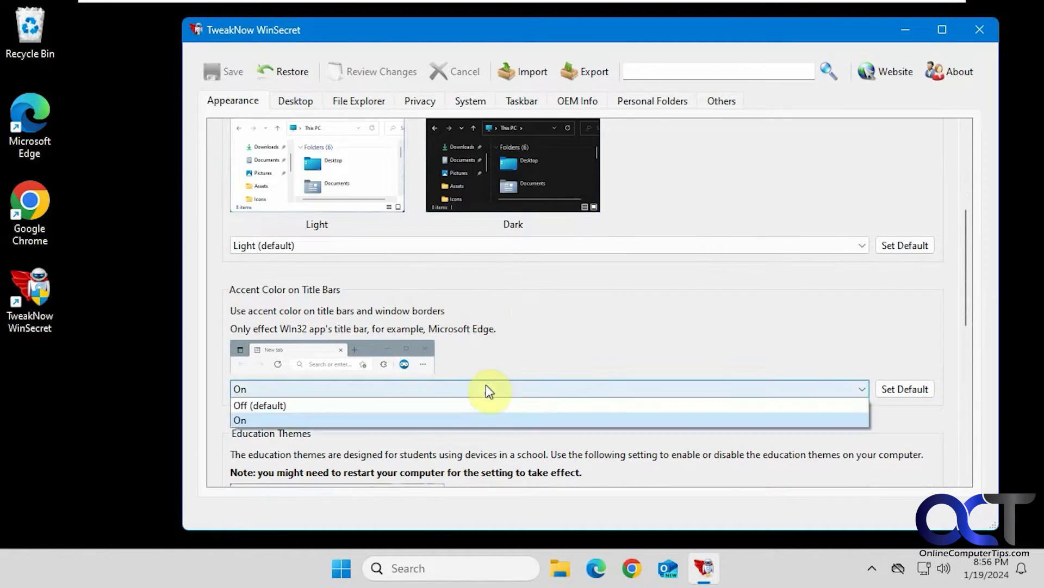
click(564, 326)
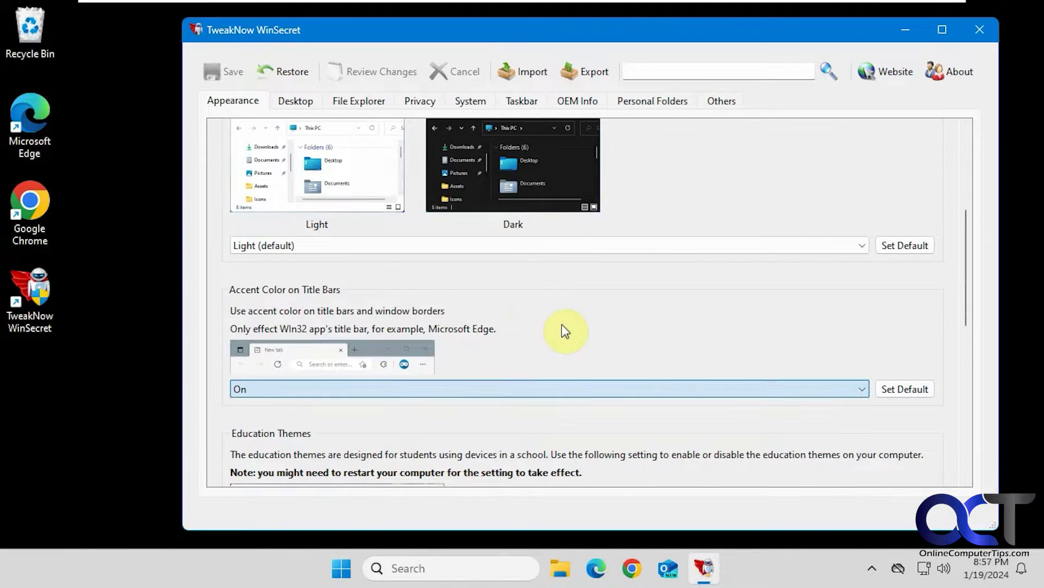
scroll(563, 329, down, 3)
scroll(565, 338, down, 2)
scroll(562, 331, down, 2)
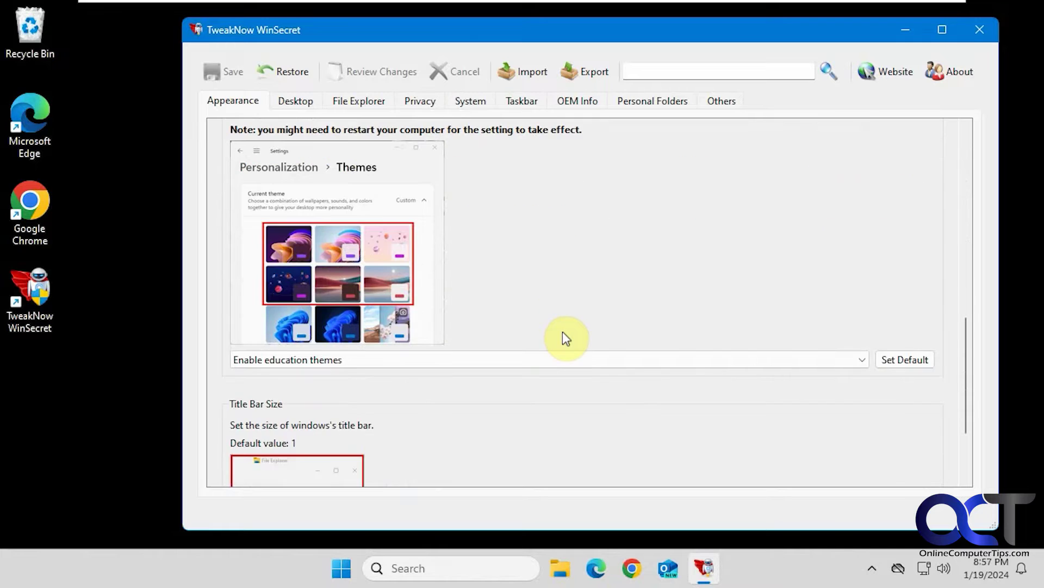
scroll(562, 332, down, 2)
scroll(562, 331, down, 1)
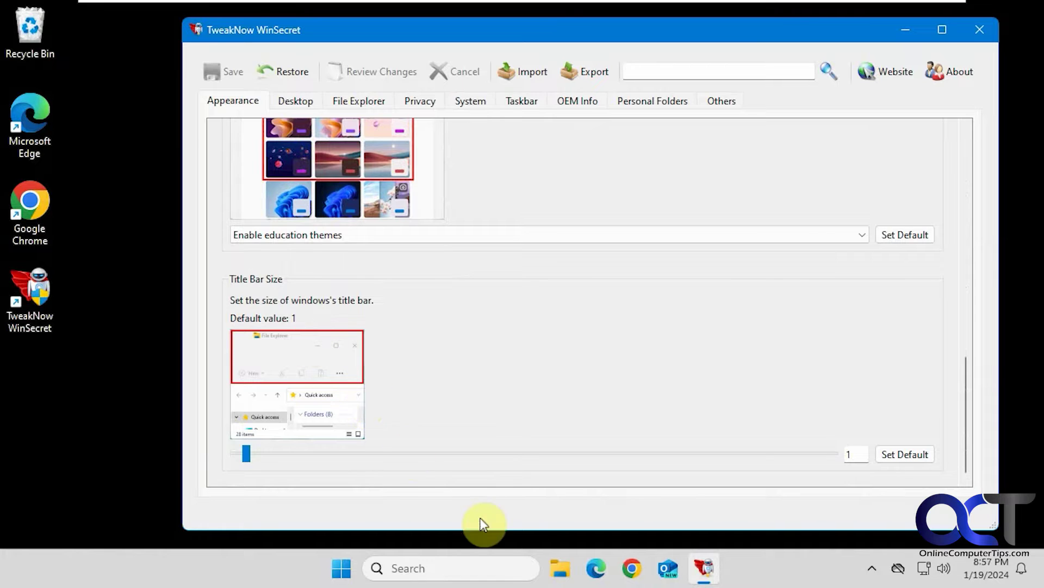
Step: After viewing File Explorer's title bar, raise Title Bar Size to 27 and save
click(565, 568)
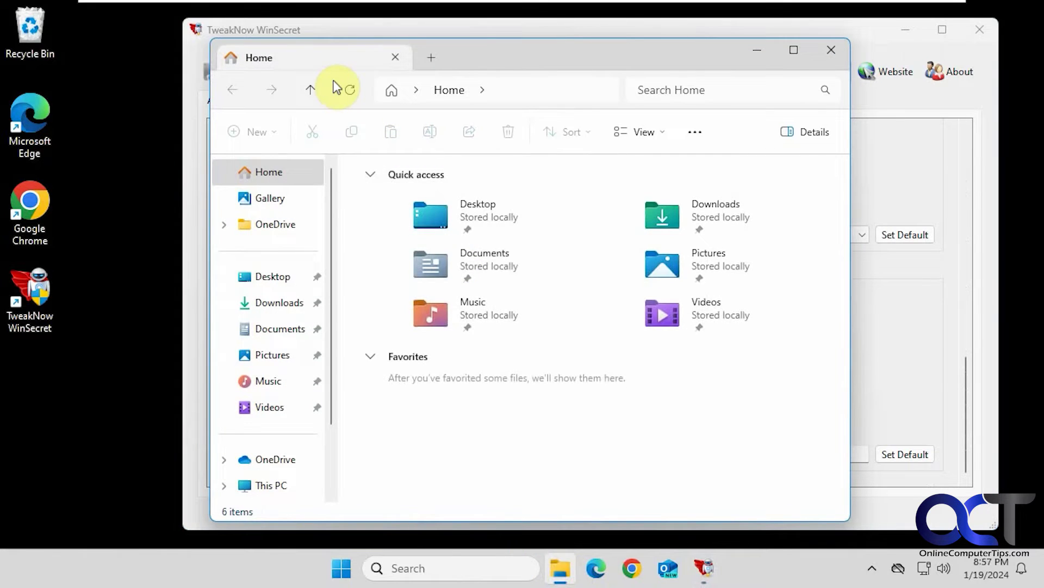
click(822, 51)
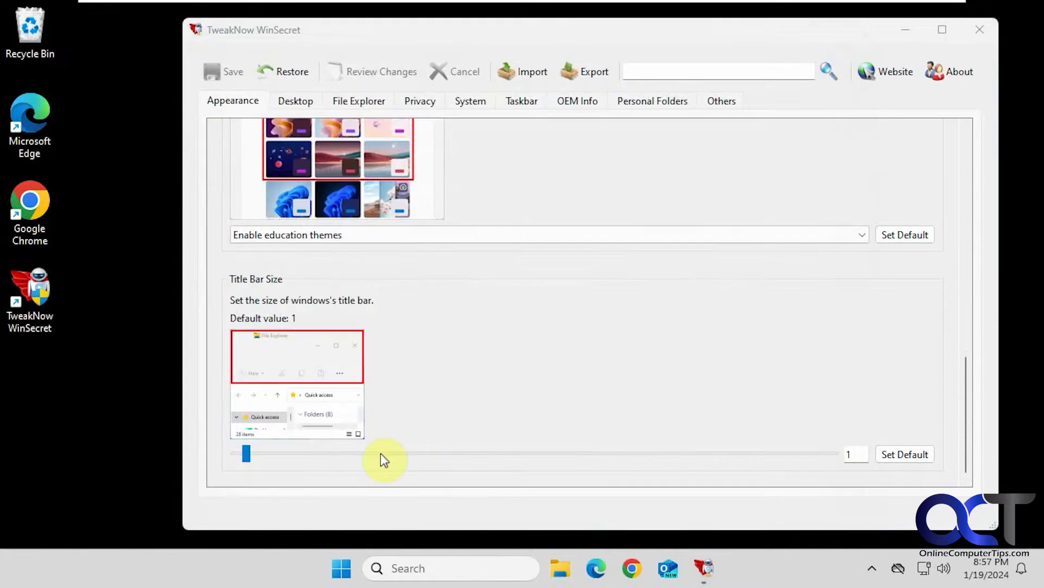
click(253, 456)
click(420, 456)
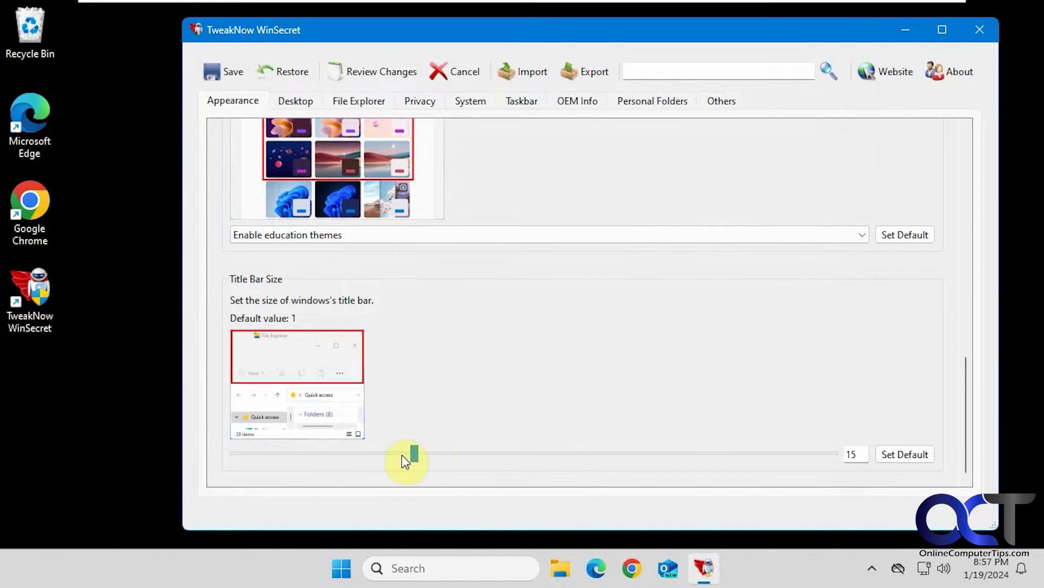
drag(415, 457, 534, 462)
click(230, 75)
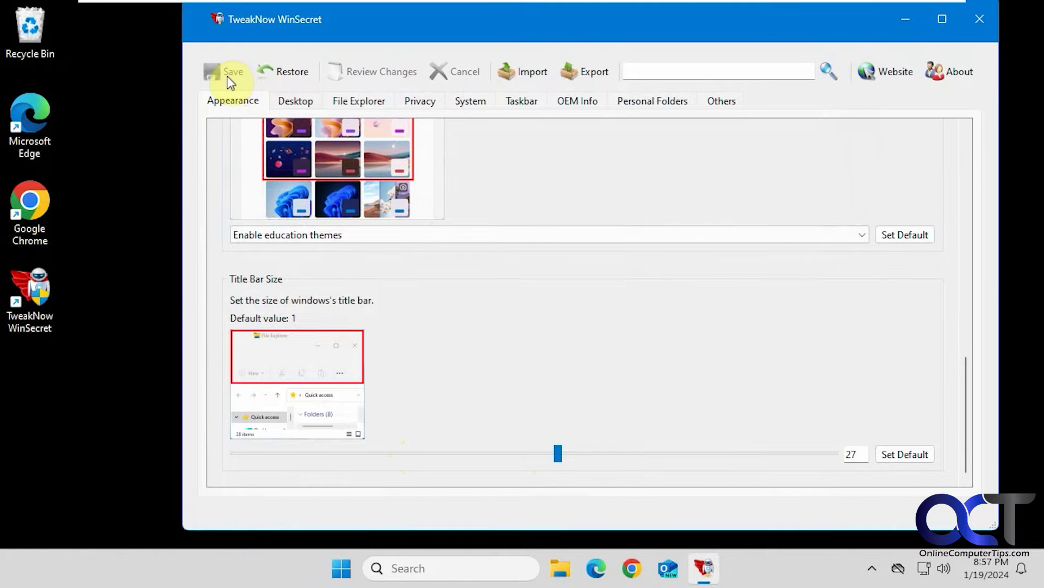
Step: Check the taller title bar in File Explorer, then return the title bar size to 1
click(560, 572)
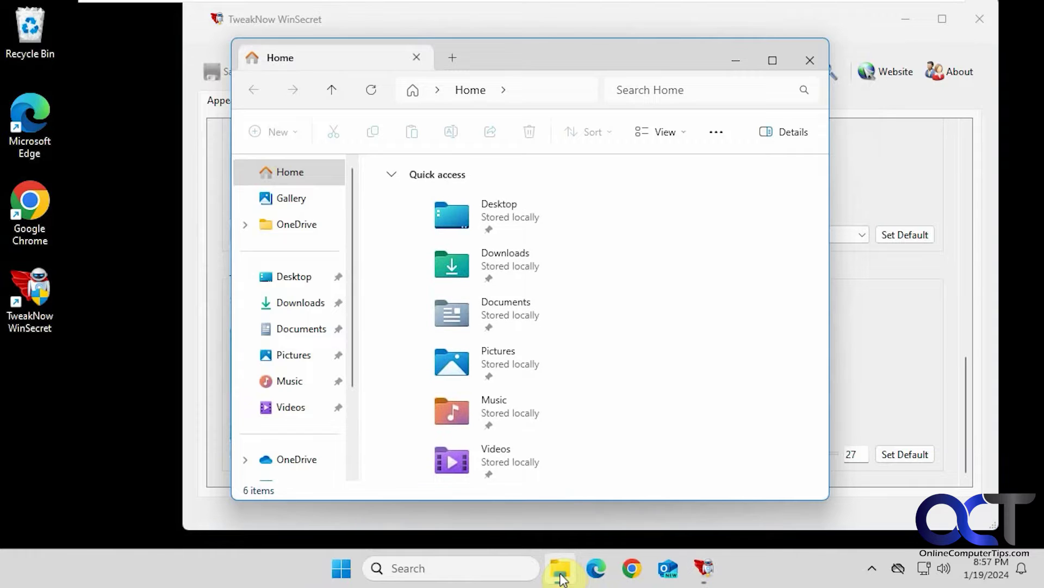
click(561, 574)
drag(558, 455, 250, 459)
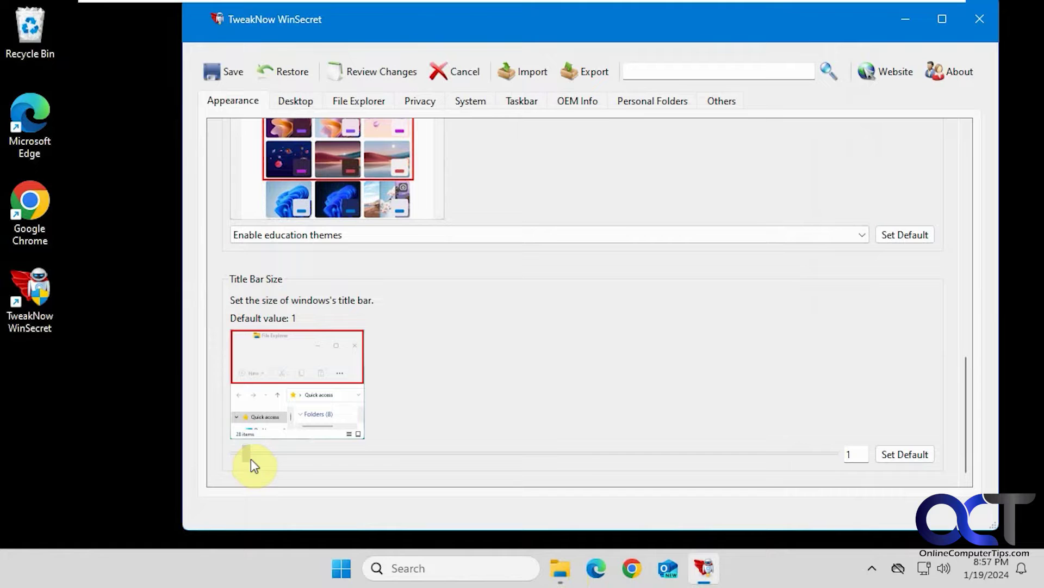
Step: On the Desktop tab, save the Computer and Network icons on, then untick them and save again
click(295, 102)
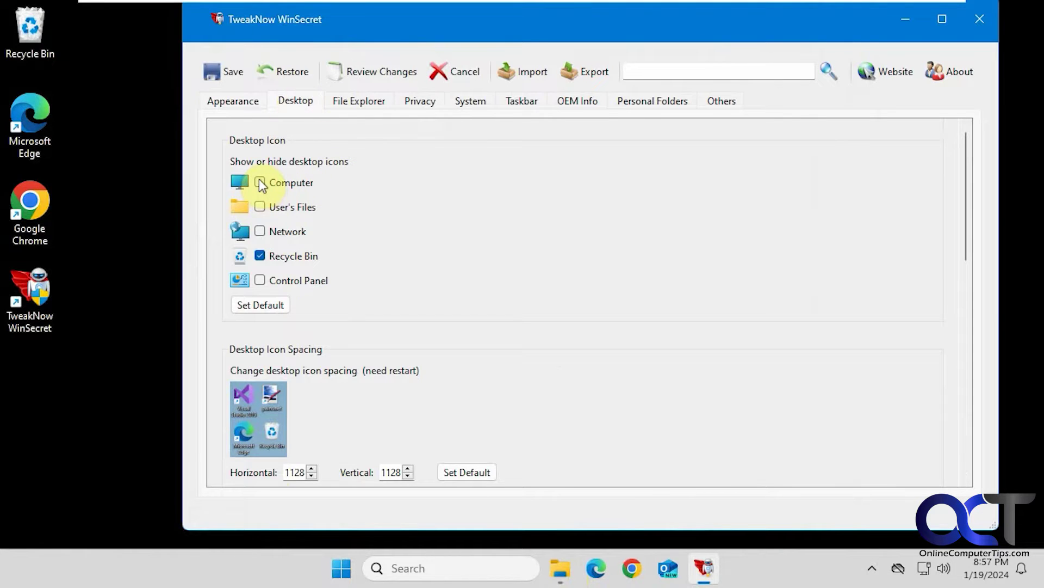
click(260, 231)
click(241, 74)
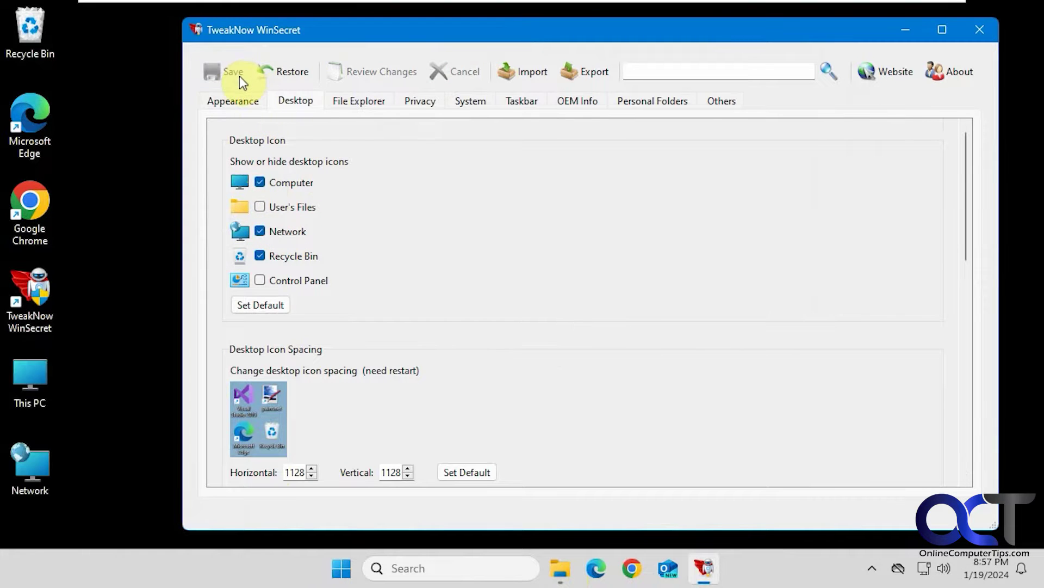
click(264, 182)
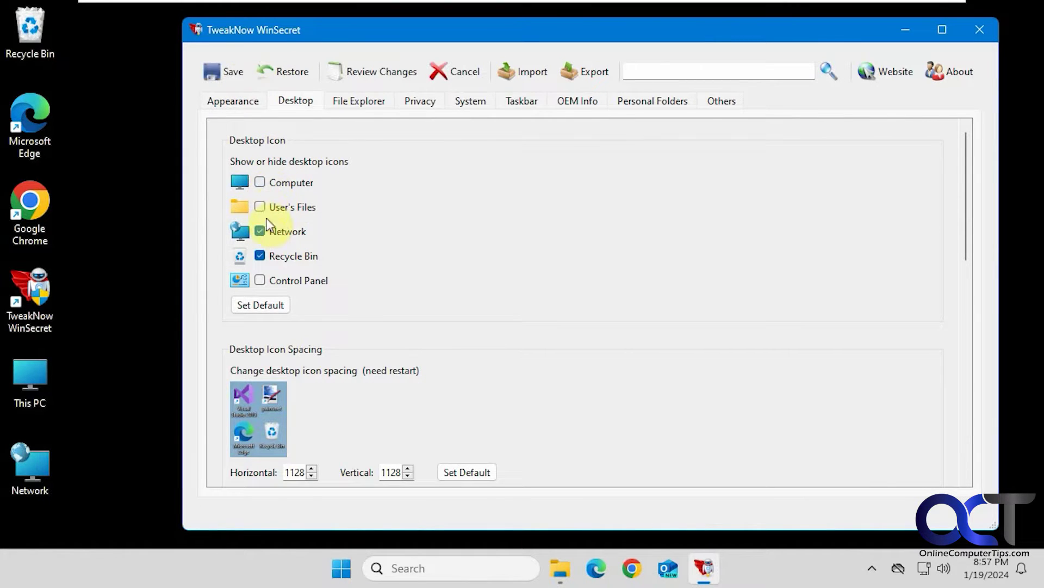
click(219, 70)
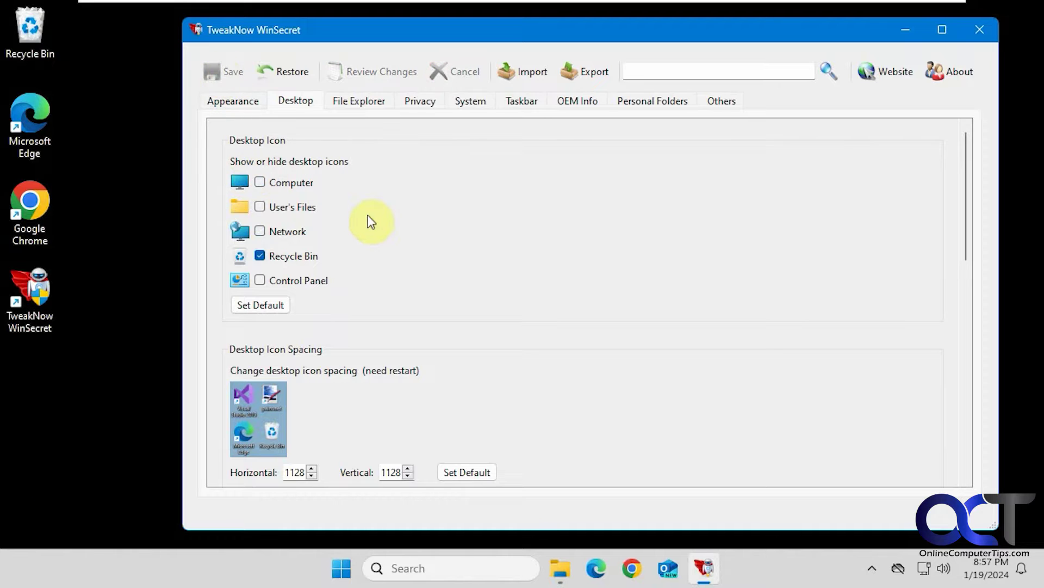
Step: Set the Windows version on desktop option to Enable and save
scroll(441, 299, down, 3)
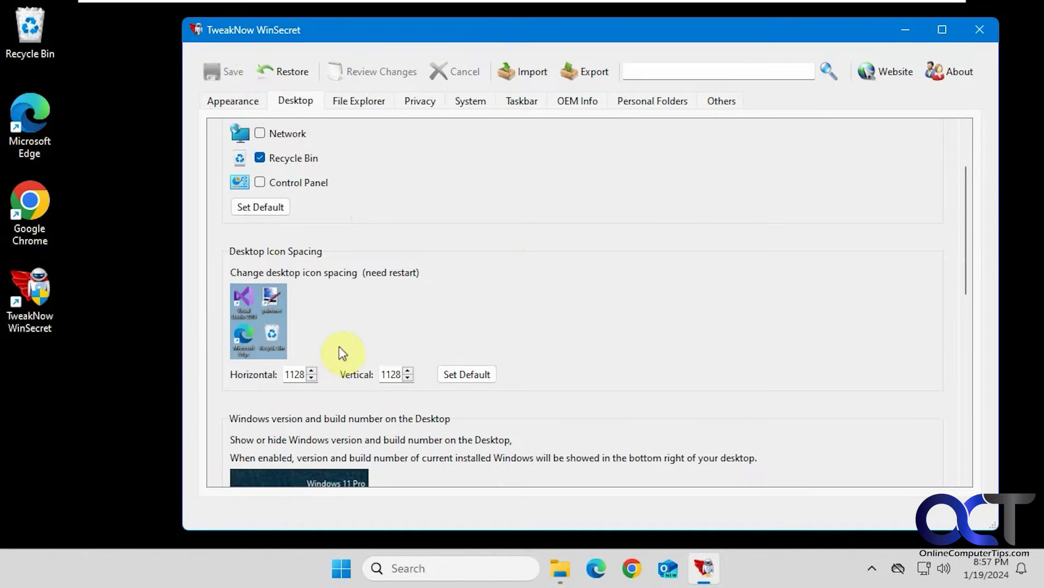
scroll(379, 329, down, 3)
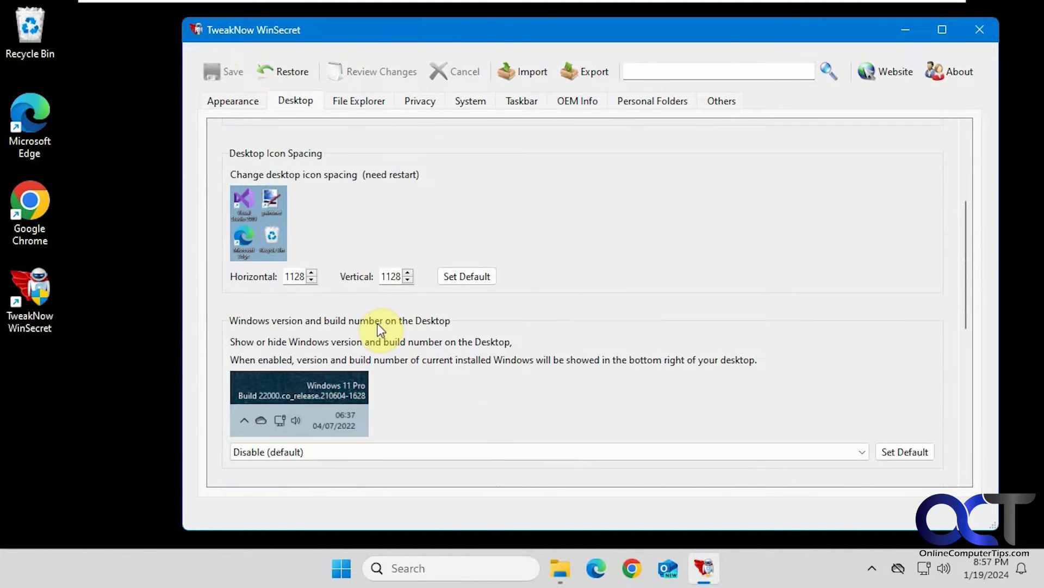
scroll(376, 323, down, 1)
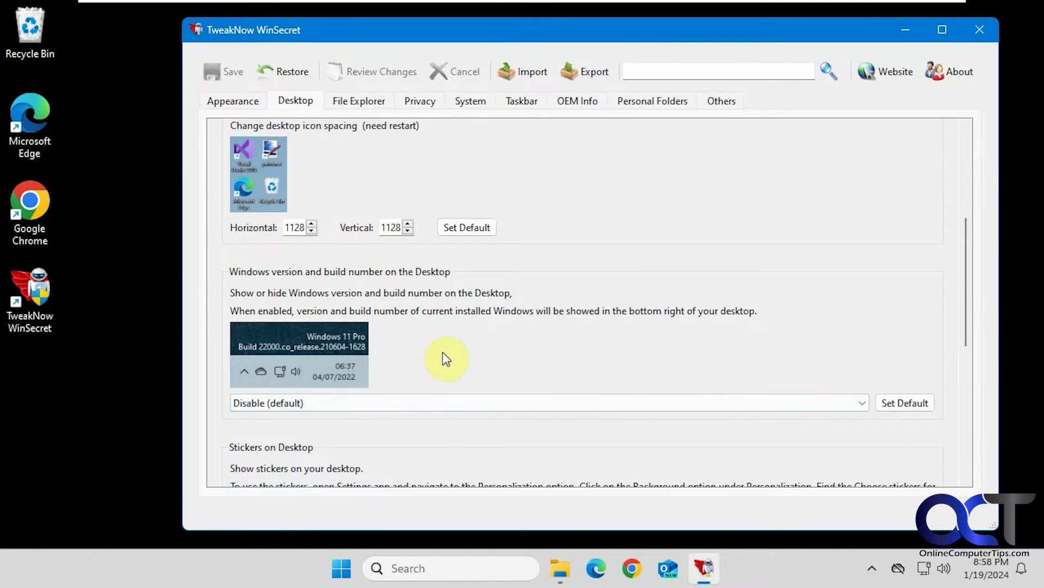
click(321, 405)
click(300, 431)
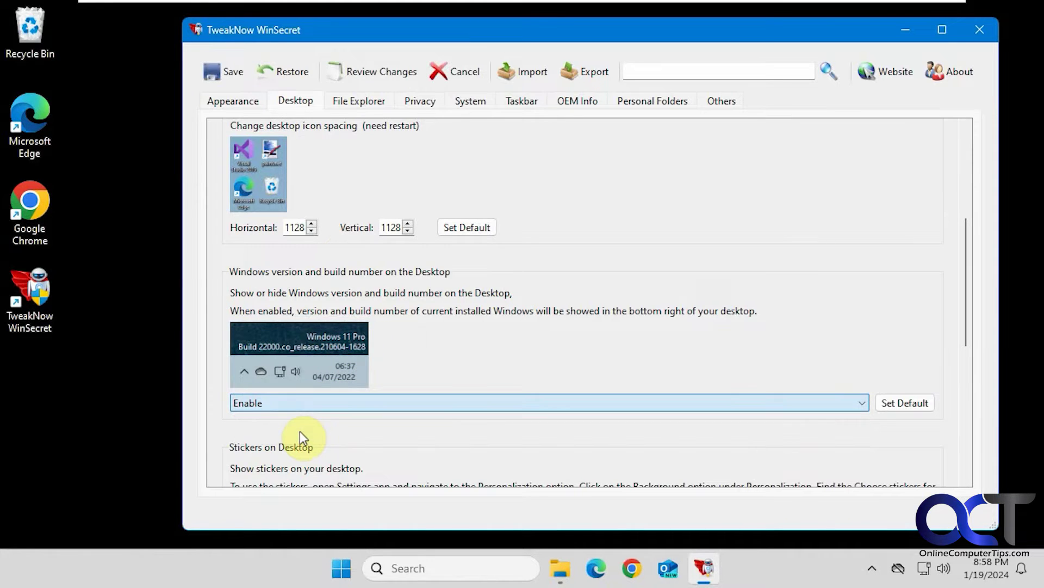
click(228, 73)
Step: Set the Windows version display back to Disable (default), save, and go to the File Explorer tab
drag(525, 32, 459, 28)
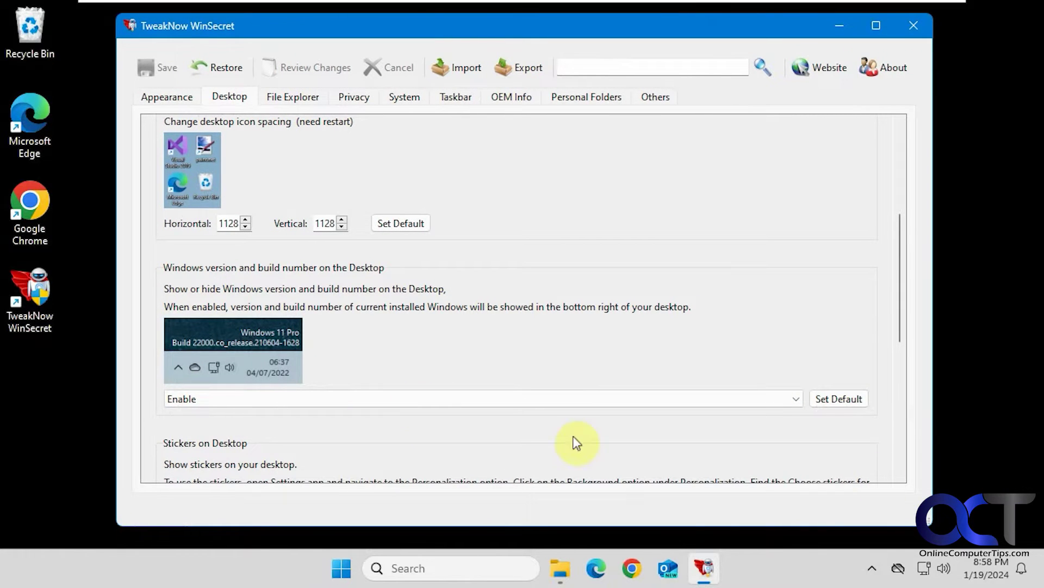
click(240, 399)
click(228, 415)
click(163, 67)
scroll(430, 323, down, 3)
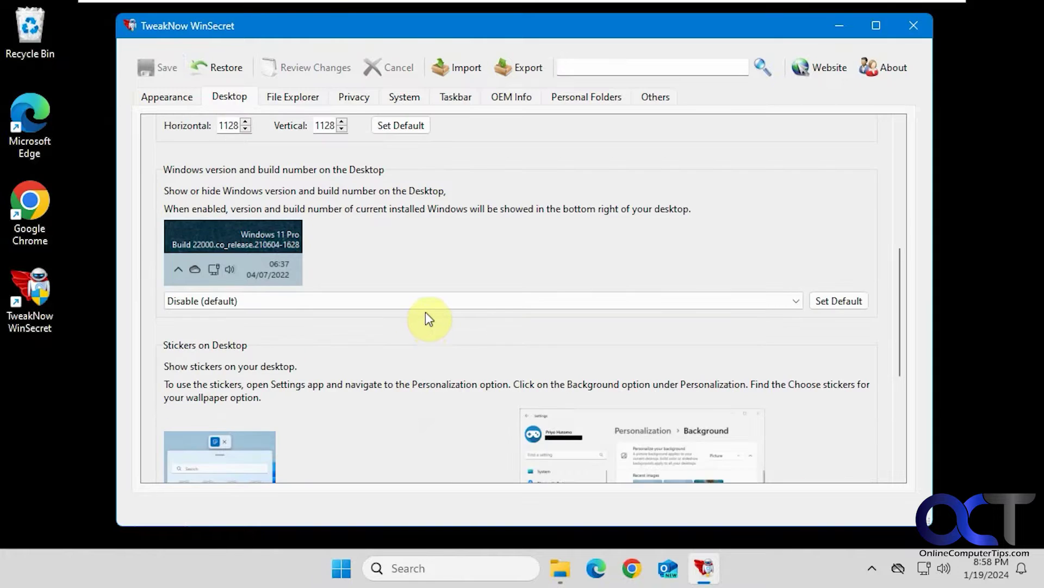
scroll(427, 320, down, 3)
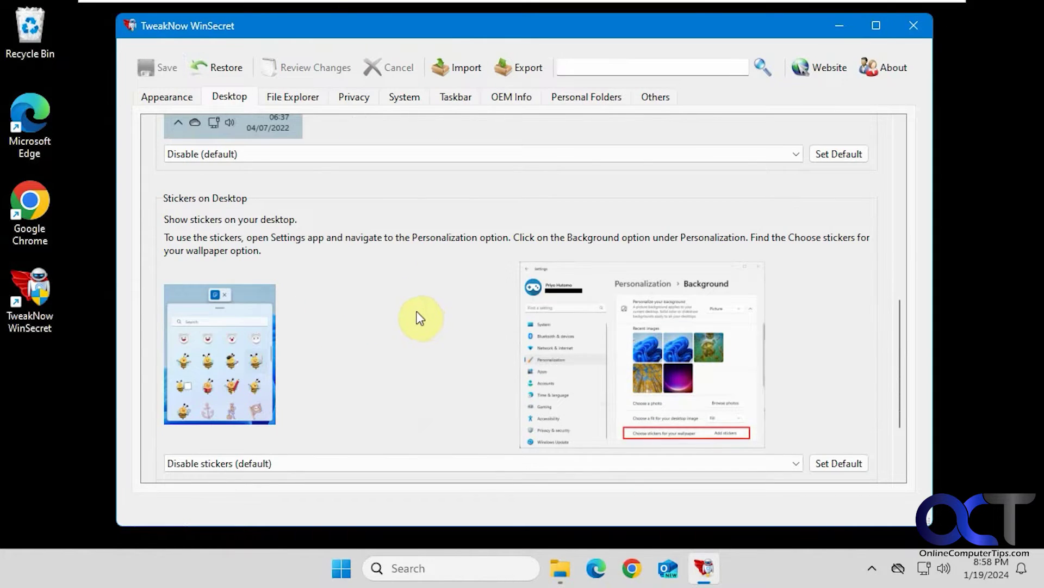
scroll(419, 318, down, 3)
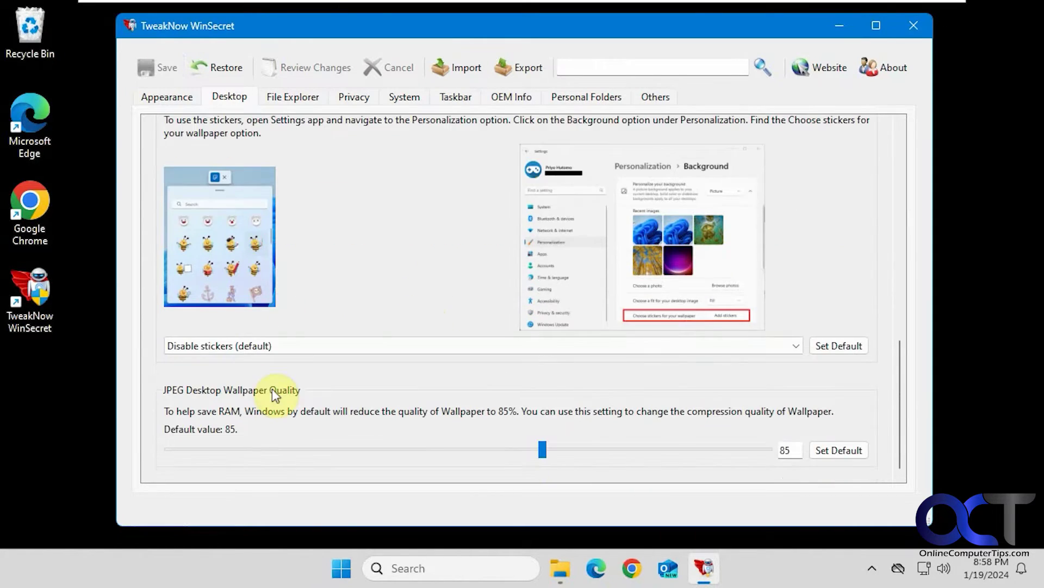
click(297, 99)
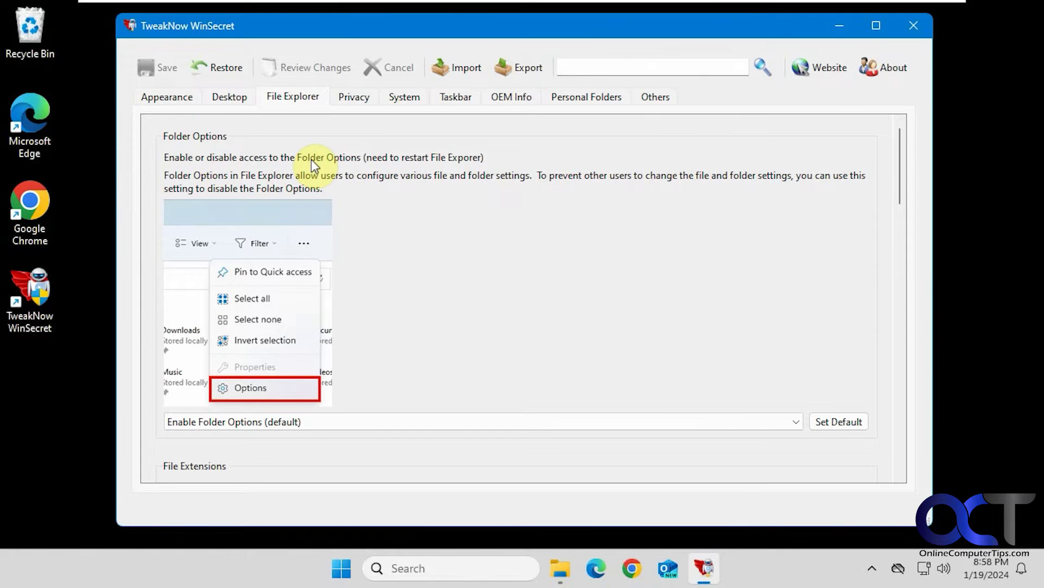
Step: Confirm Folder Options currently opens from File Explorer's extra commands menu
click(560, 568)
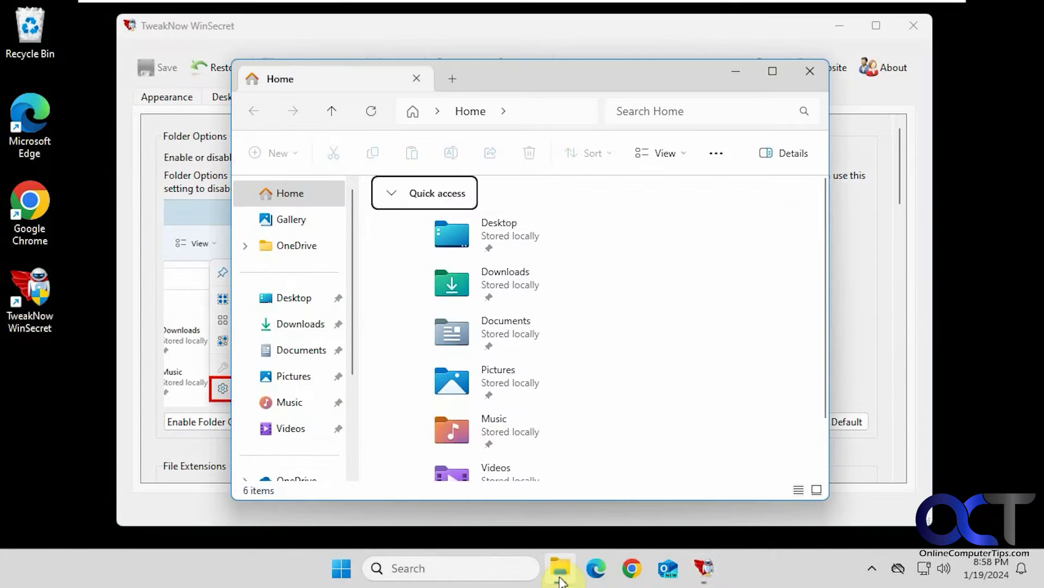
click(716, 153)
click(667, 335)
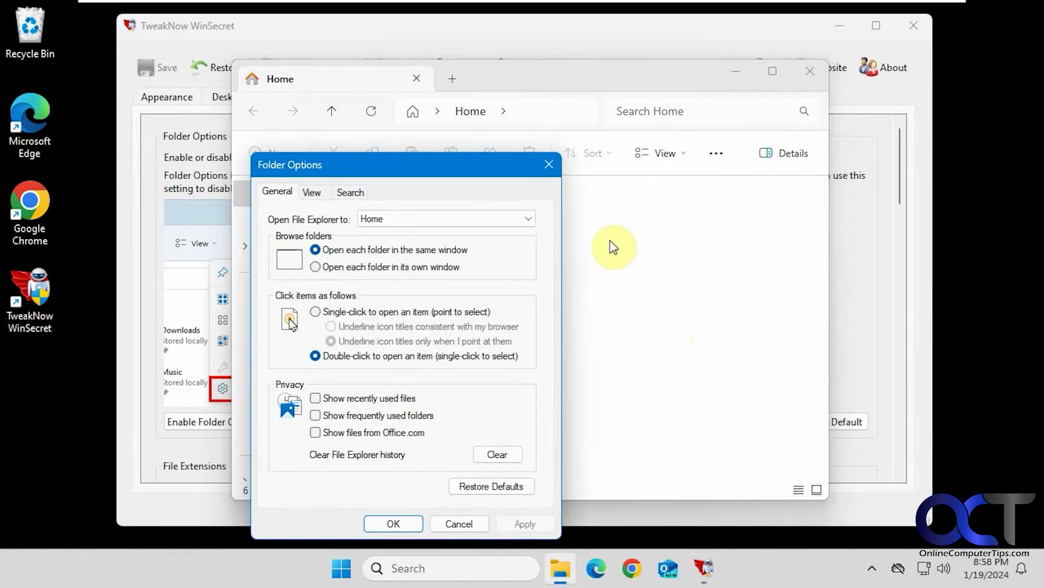
click(549, 166)
click(809, 73)
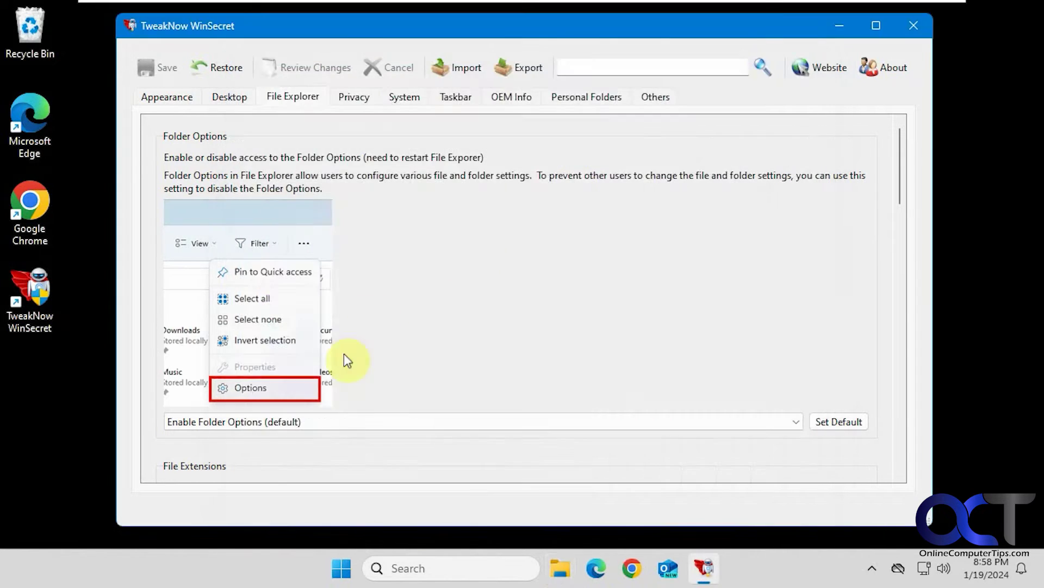
Step: Set Folder Options to Disable, save, and verify Options is gone in File Explorer
click(305, 422)
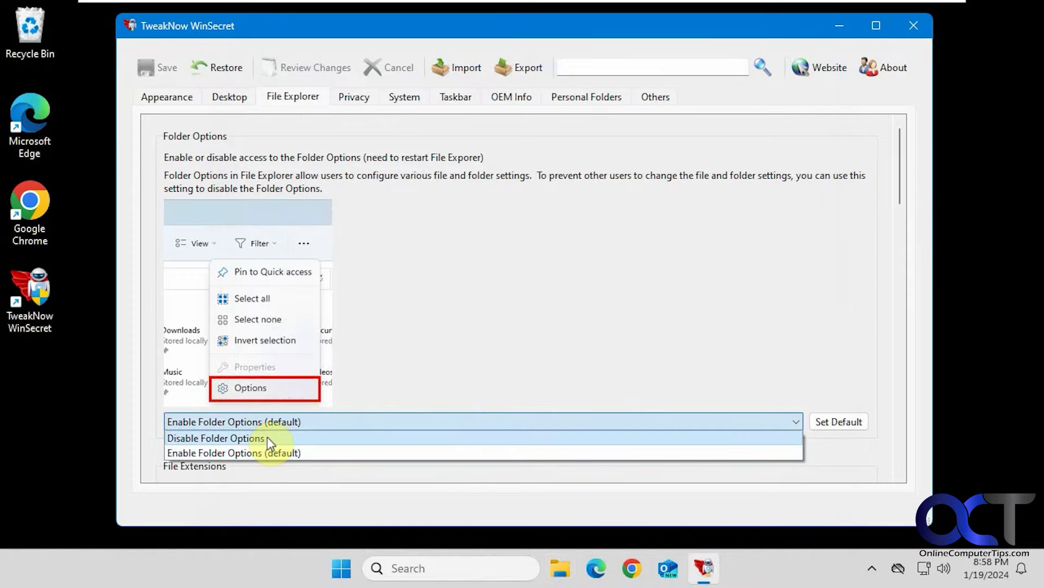
click(267, 435)
click(162, 67)
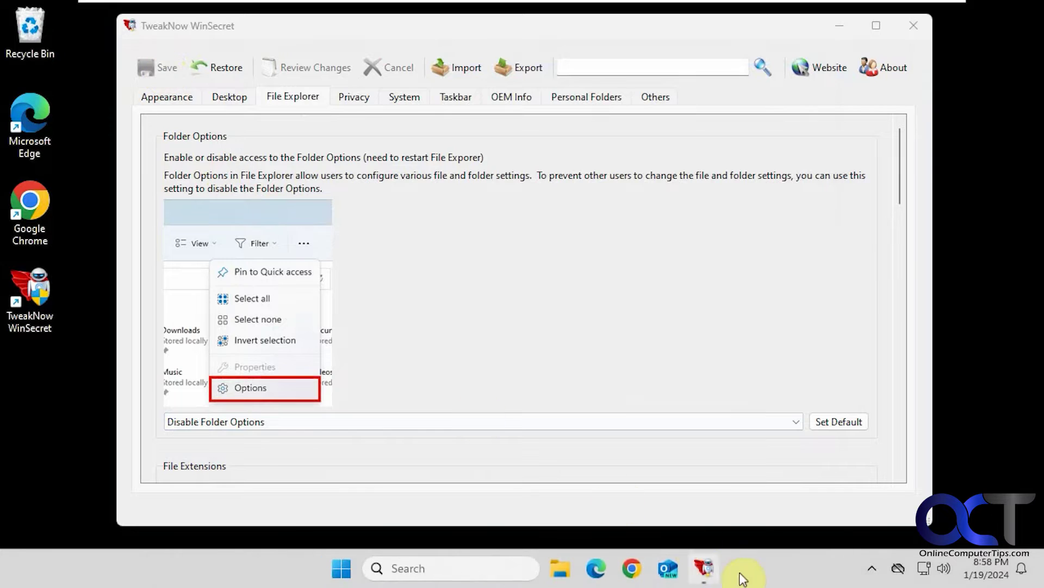
click(560, 569)
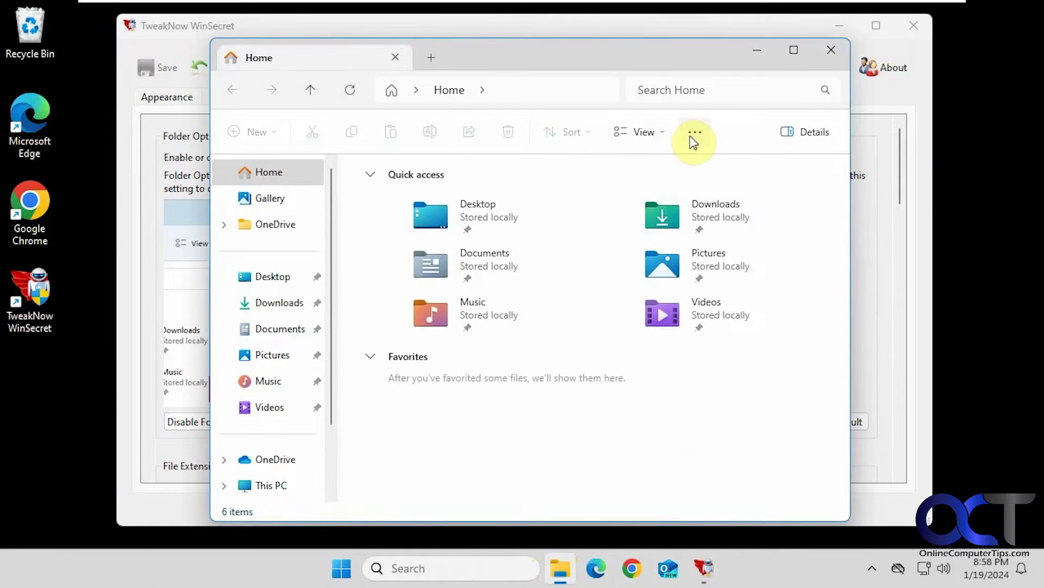
click(694, 135)
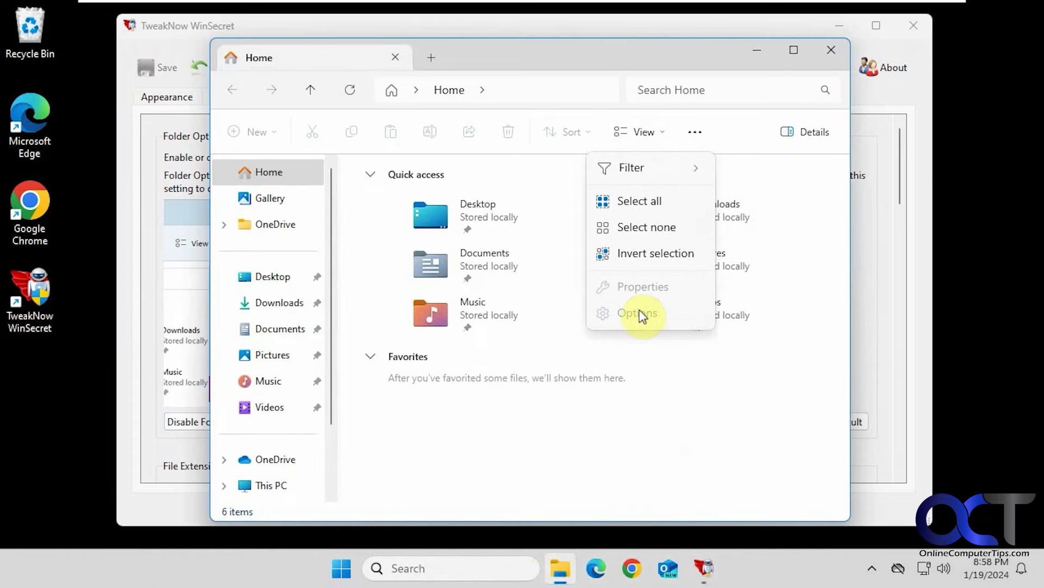
click(818, 47)
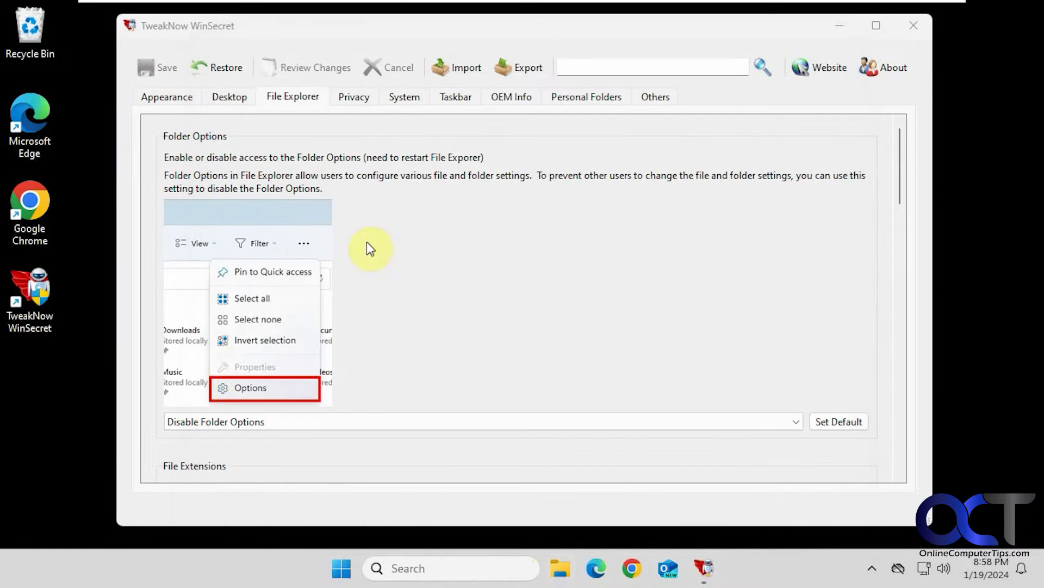
Step: Restore Folder Options to Enable Folder Options (default) and save
click(213, 427)
click(205, 451)
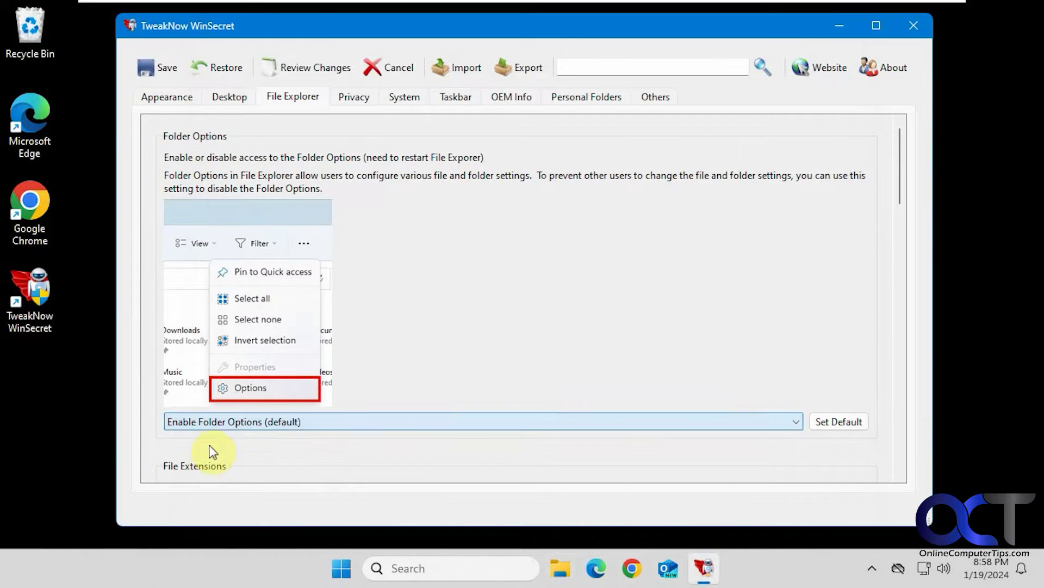
click(164, 68)
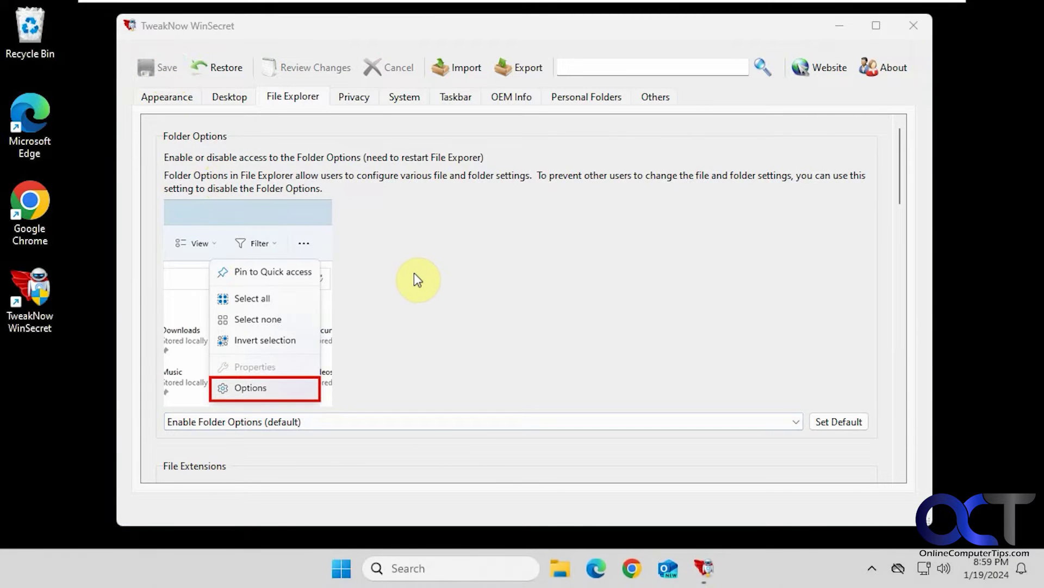
scroll(416, 281, down, 3)
scroll(413, 289, down, 2)
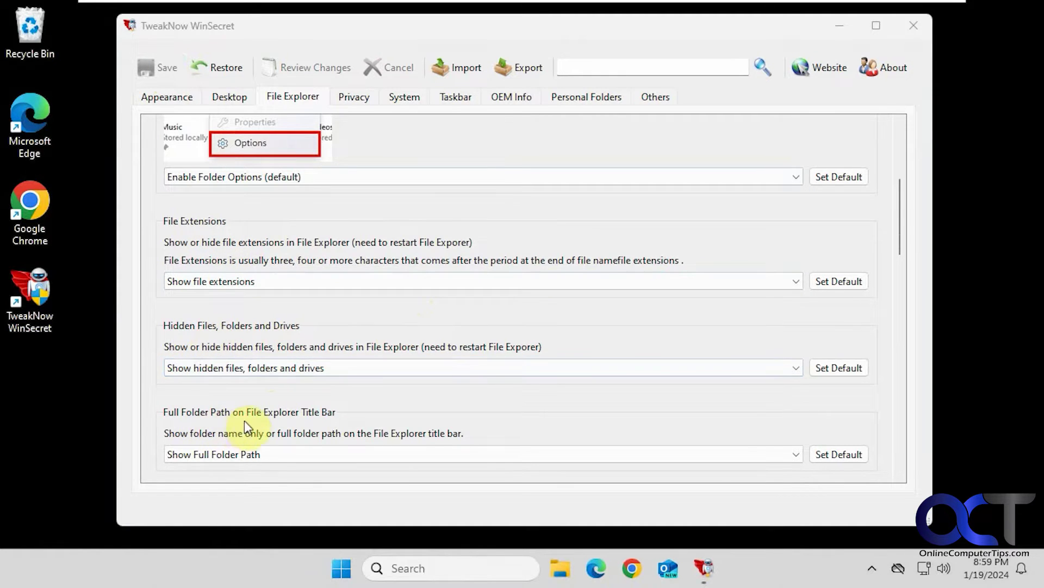
Step: Leave Full Folder Path on Show Full Folder Path and switch to the Privacy tab
click(274, 454)
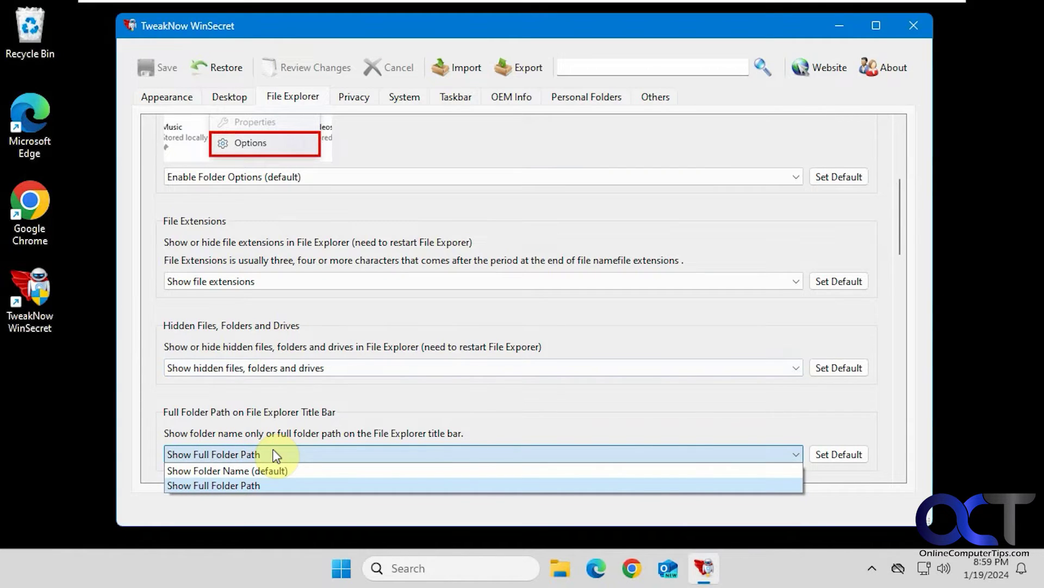
click(308, 409)
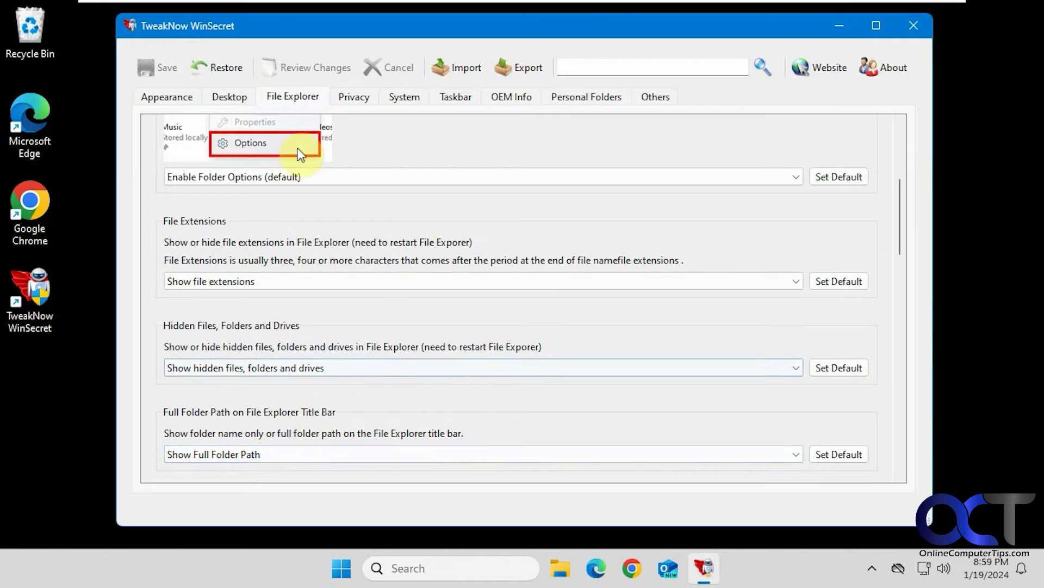
click(351, 97)
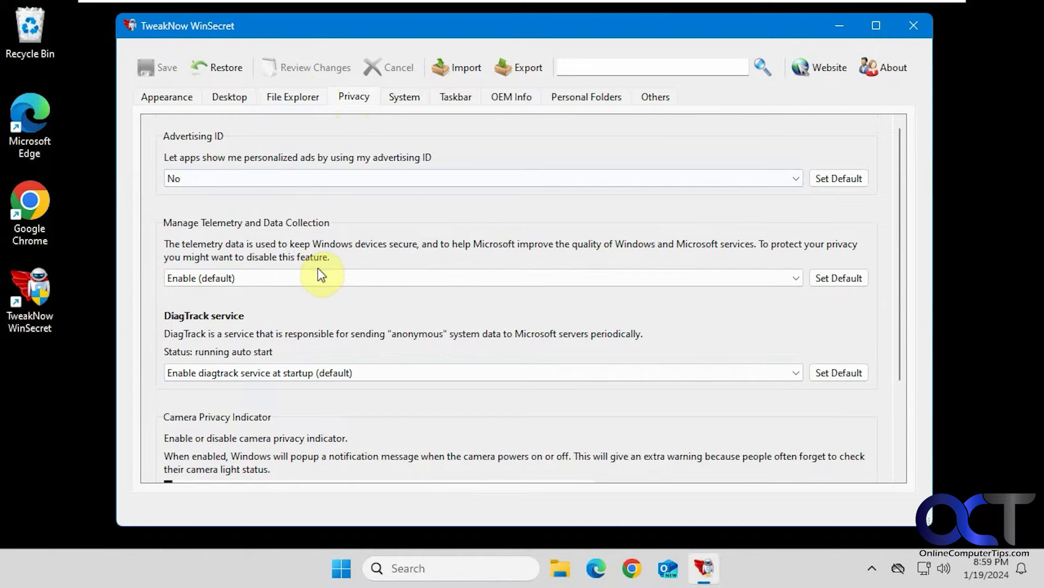
Step: Scroll through the Privacy options, then go to the System tab
scroll(326, 267, down, 3)
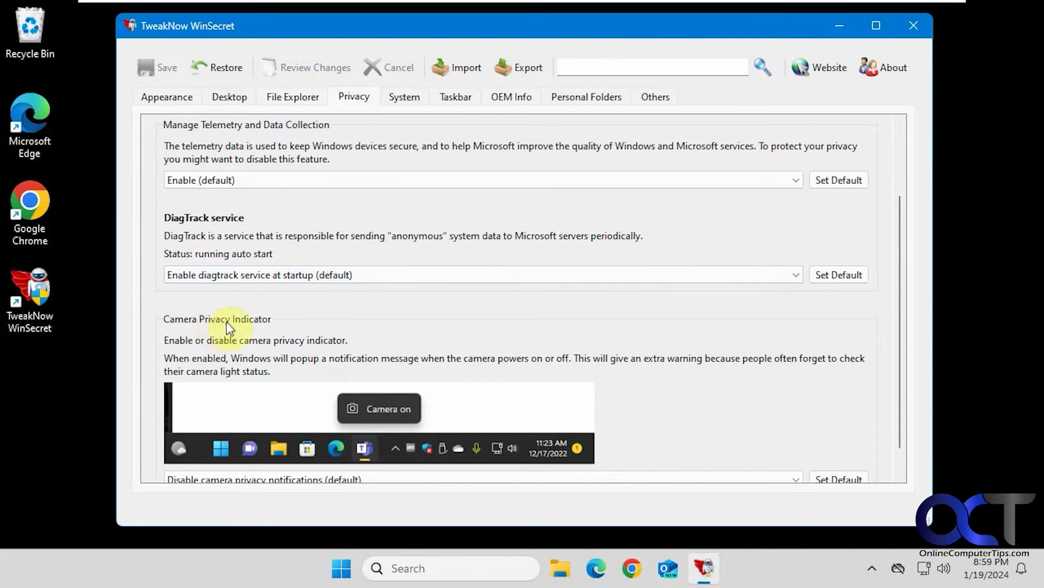
scroll(353, 379, down, 1)
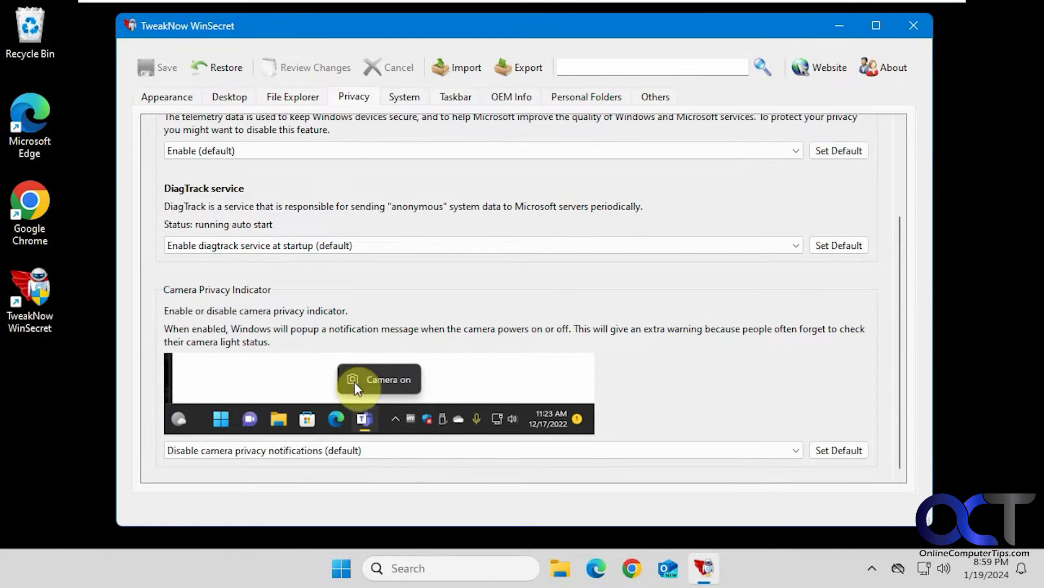
click(403, 97)
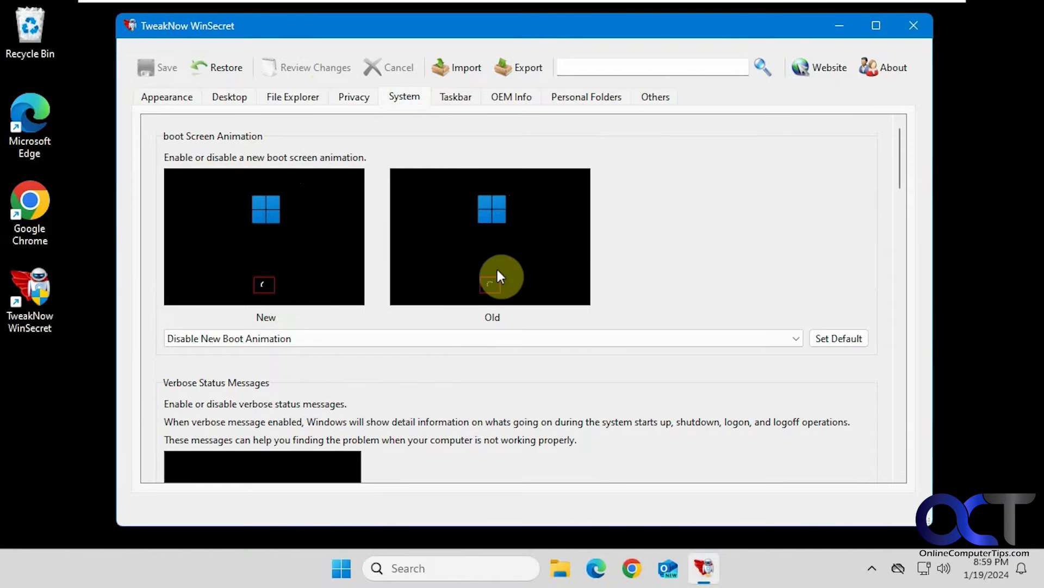
Step: Scroll the System settings down to the verbose status messages and Lock Screen options
scroll(460, 294, down, 3)
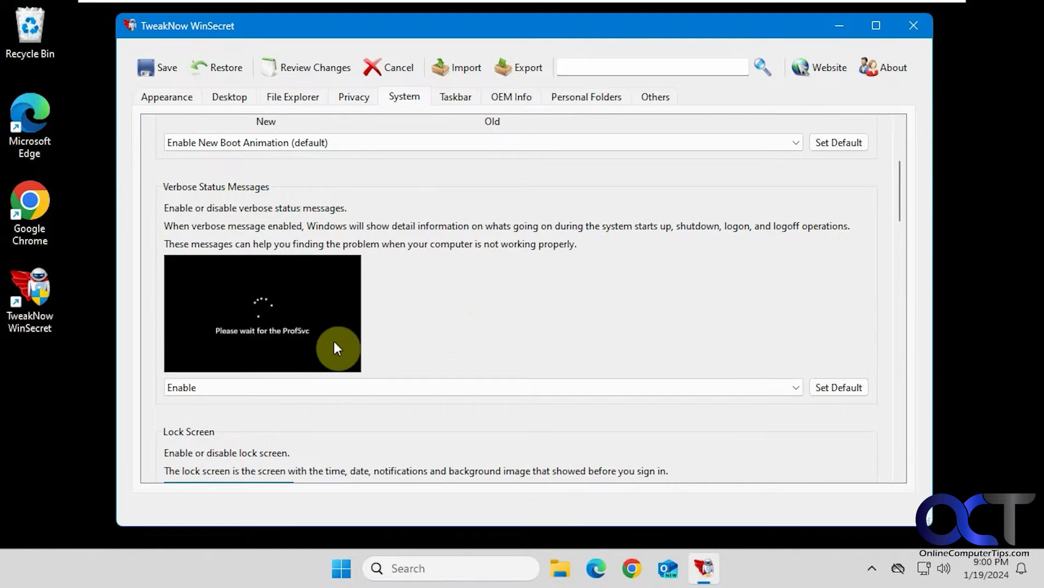
scroll(329, 325, down, 4)
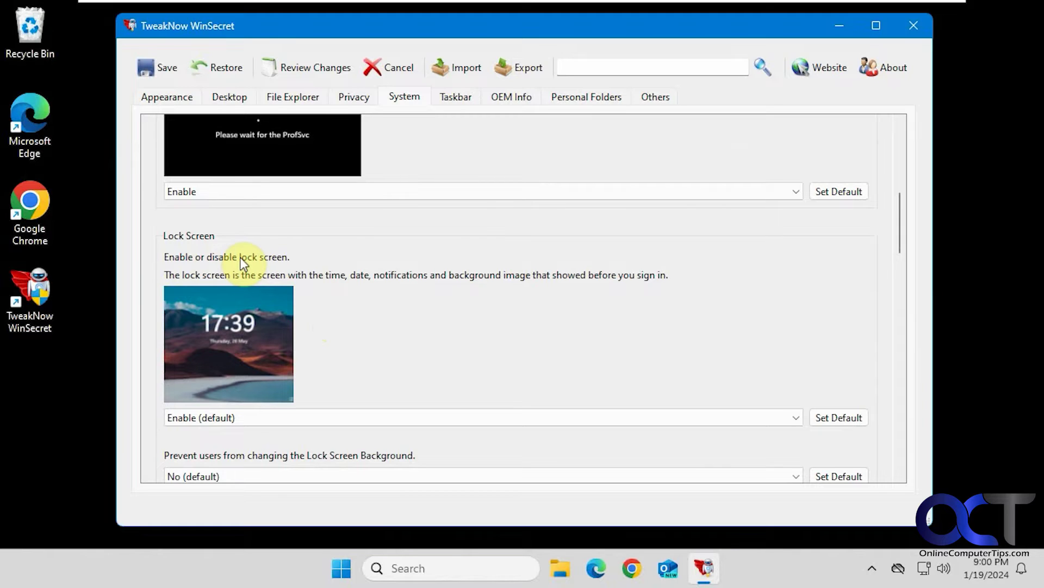
Step: Lock the PC with Ctrl+Alt+Del, view the lock screen, and sign back in with the PIN
key(ctrl+alt+Delete)
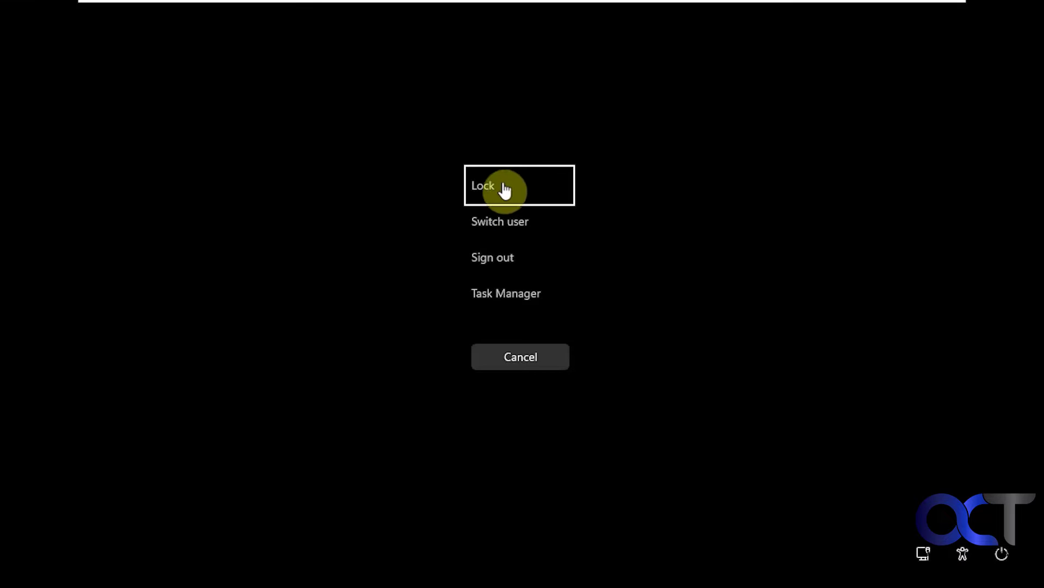
click(505, 192)
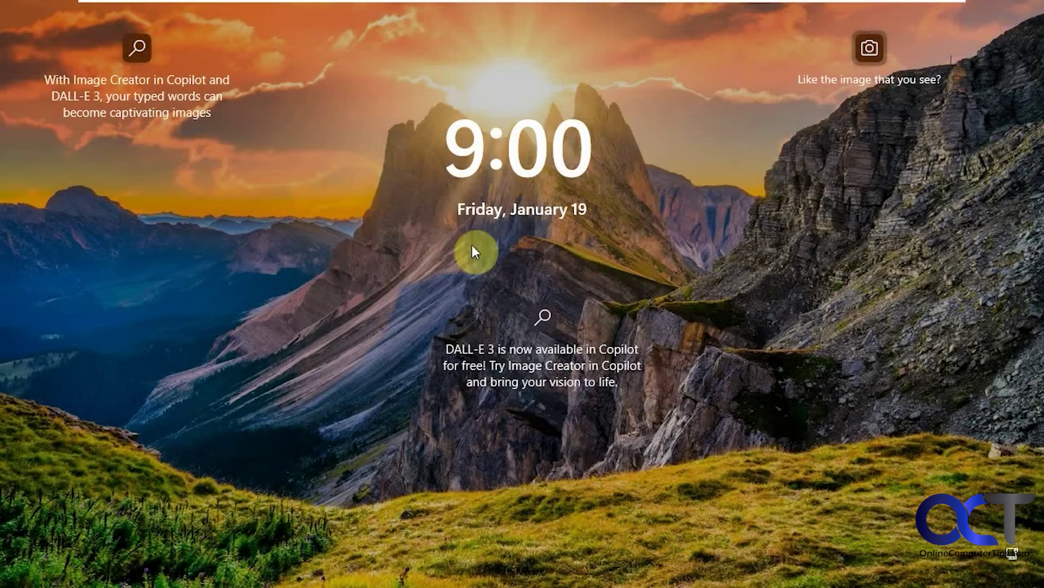
click(468, 282)
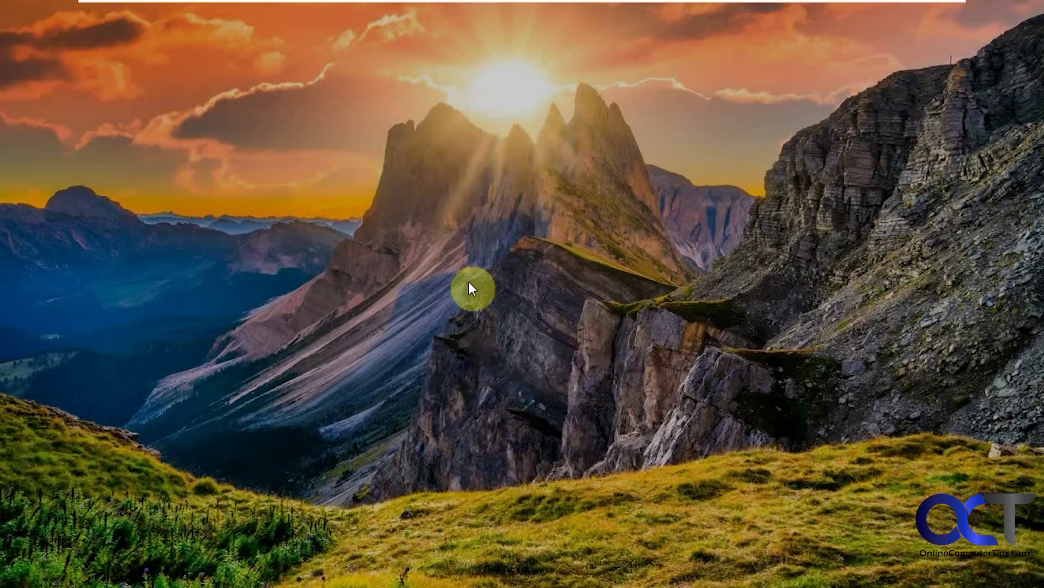
text(1234)
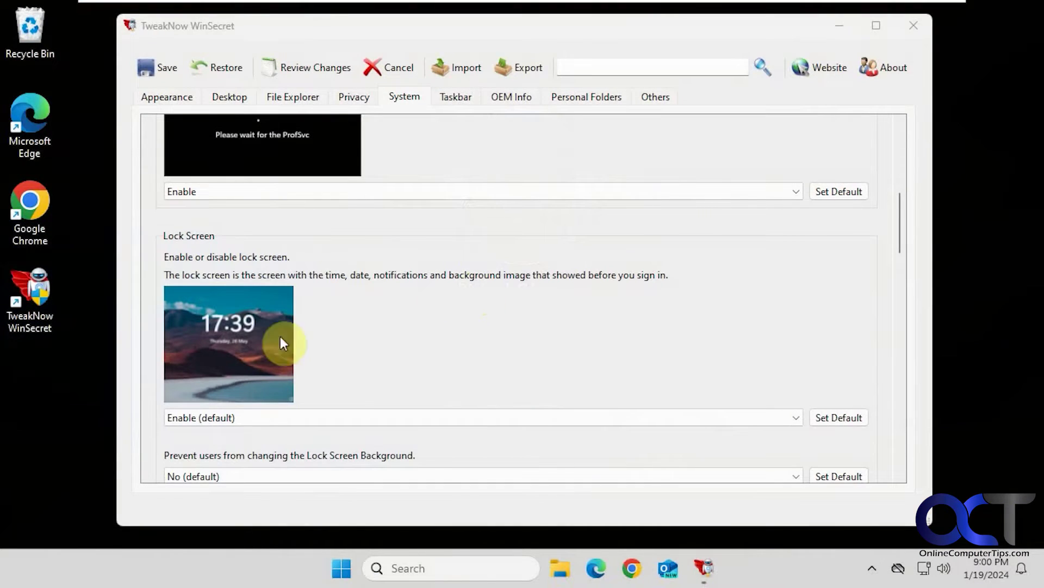
Step: Set Lock Screen to Disable and save
click(260, 419)
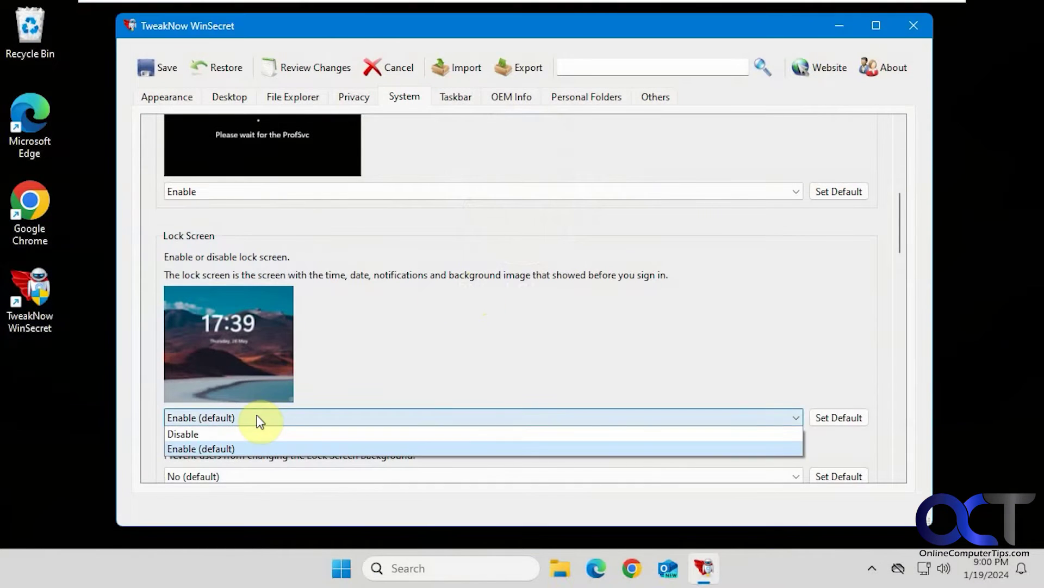
click(251, 433)
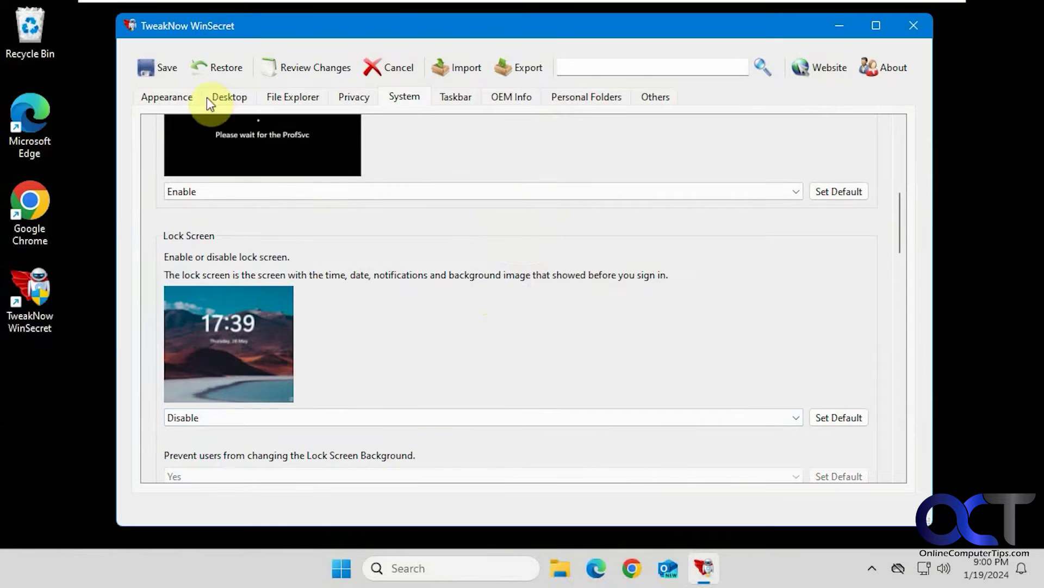
click(166, 68)
Step: Lock the PC again and confirm it goes straight to PIN sign-in, entering the PIN
key(ctrl+alt+Delete)
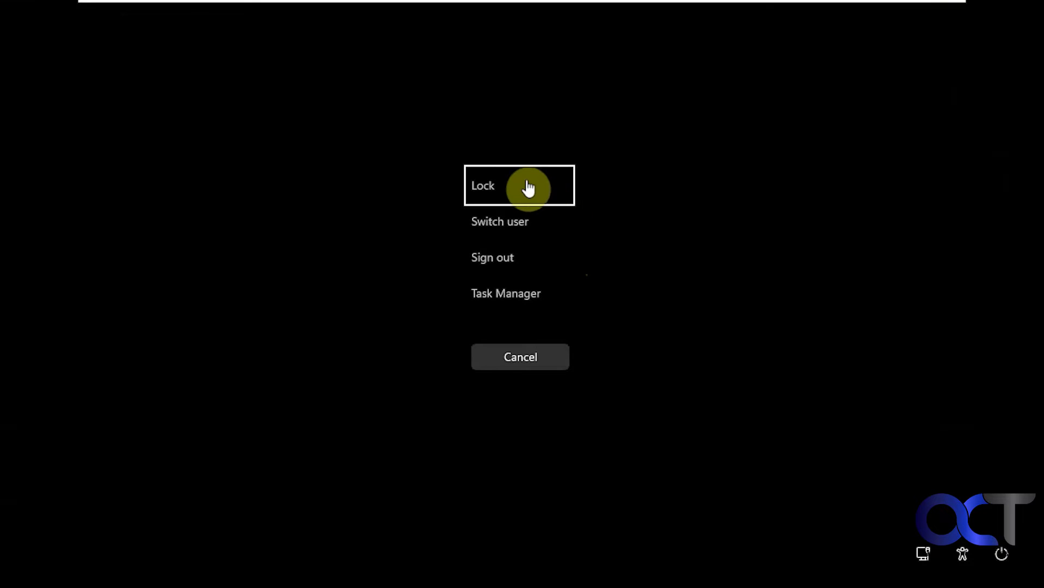
click(522, 187)
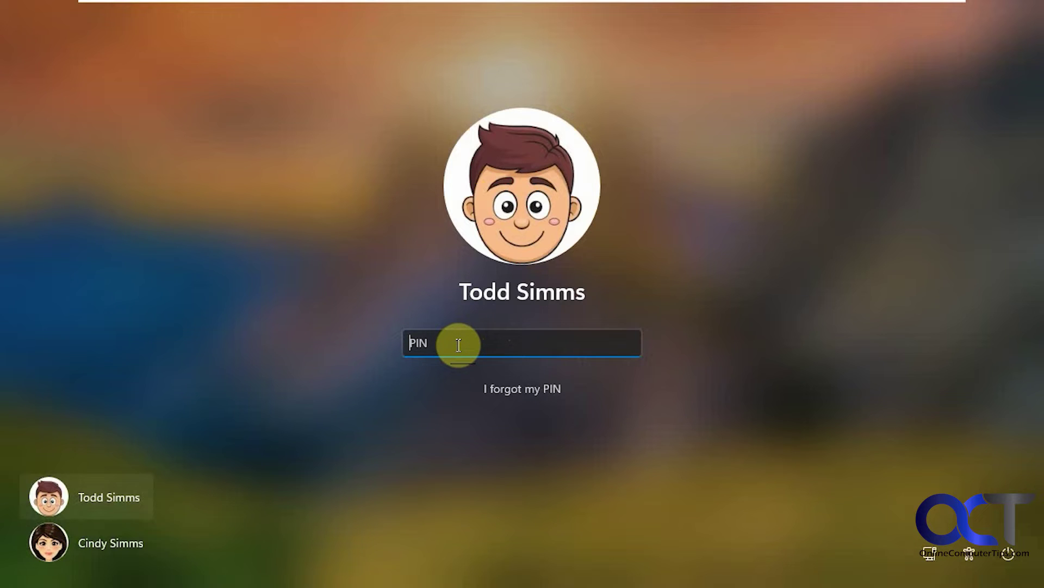
text(1234)
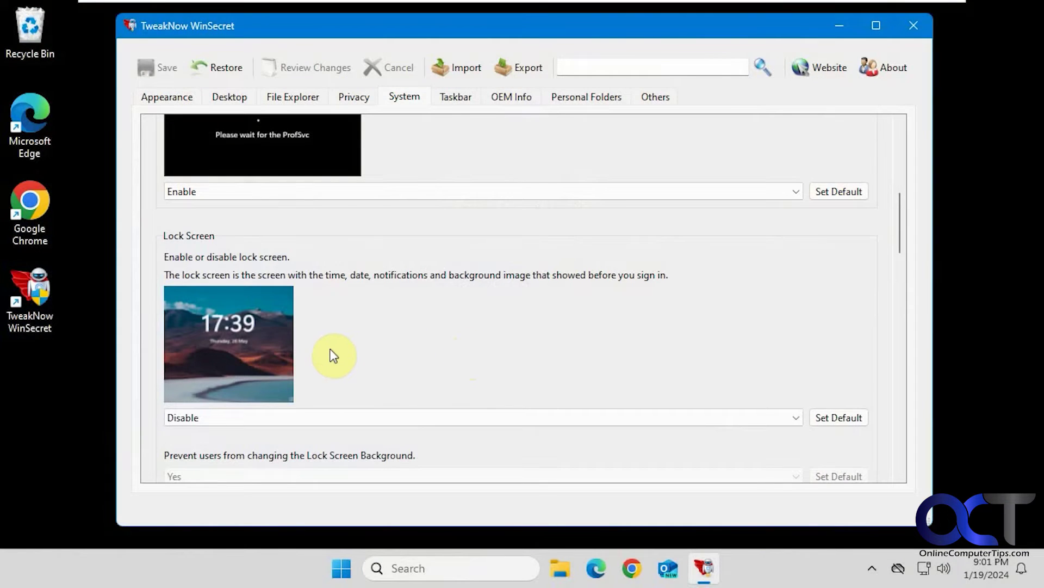
Step: Enter login message title 'Warning' and content 'Do not mess up my computer', then save
scroll(380, 338, down, 3)
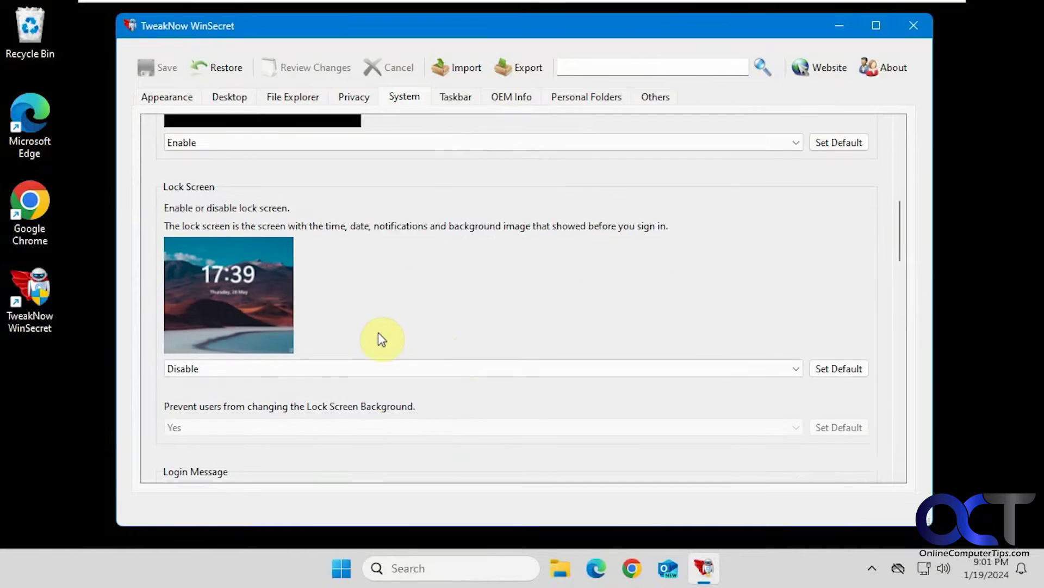
scroll(379, 337, down, 4)
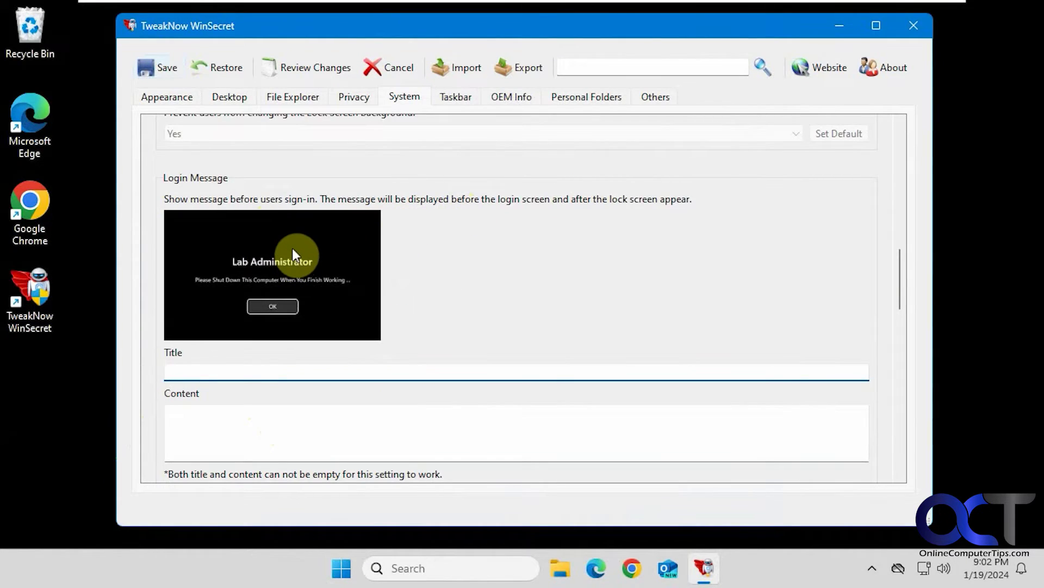
click(288, 373)
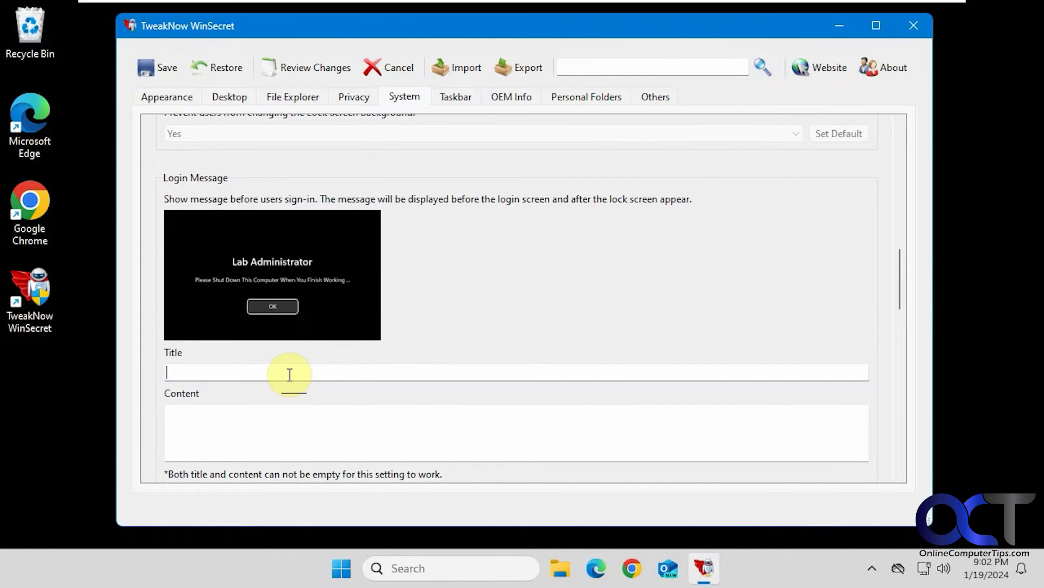
text(Warning)
key(Tab)
text(D)
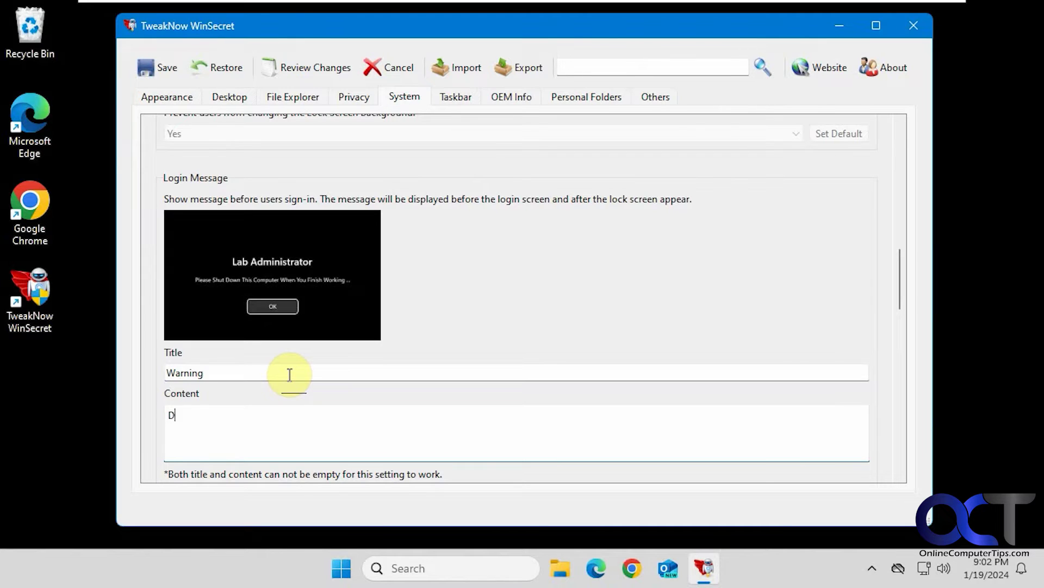
text(o not mess up my computer!)
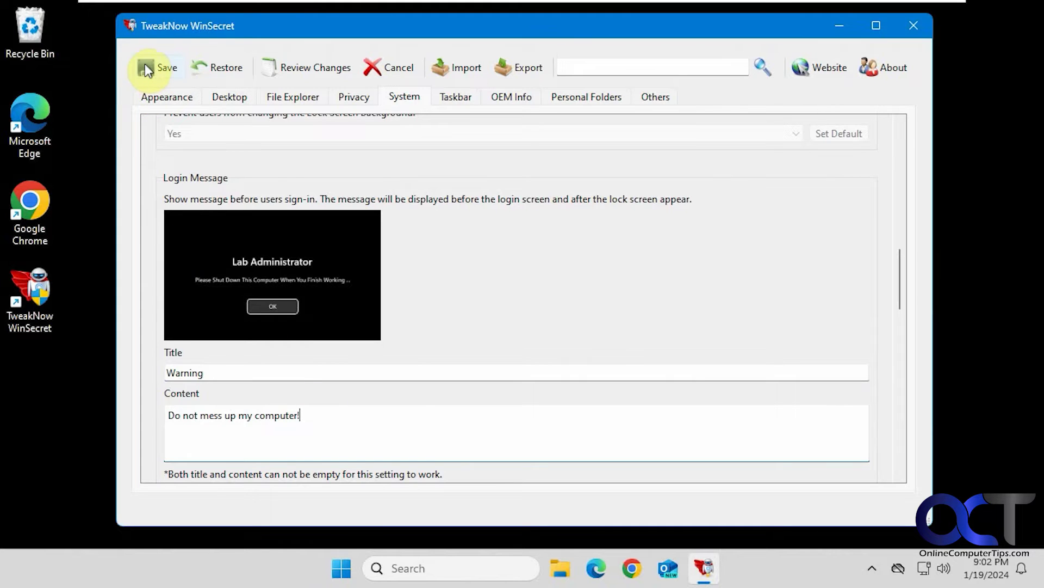
click(146, 64)
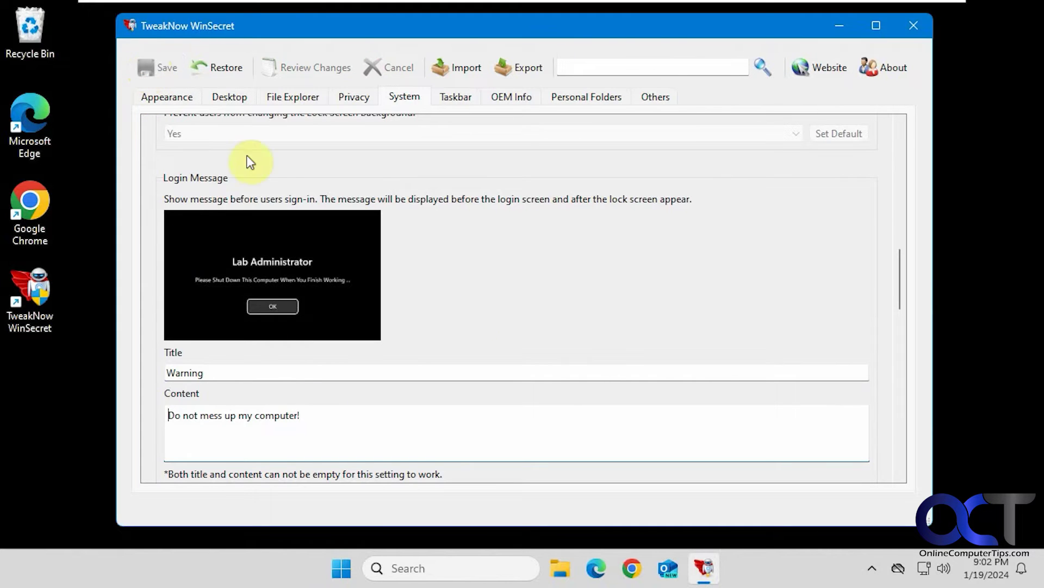
Step: Switch user to see the Warning message, dismiss it, and sign back in with the PIN
click(342, 568)
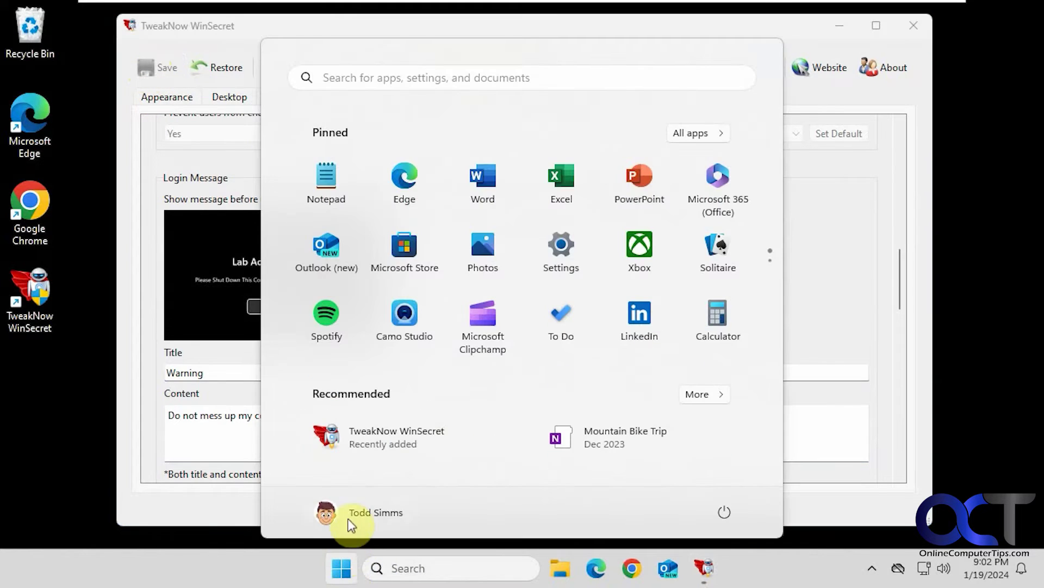
click(351, 516)
click(361, 471)
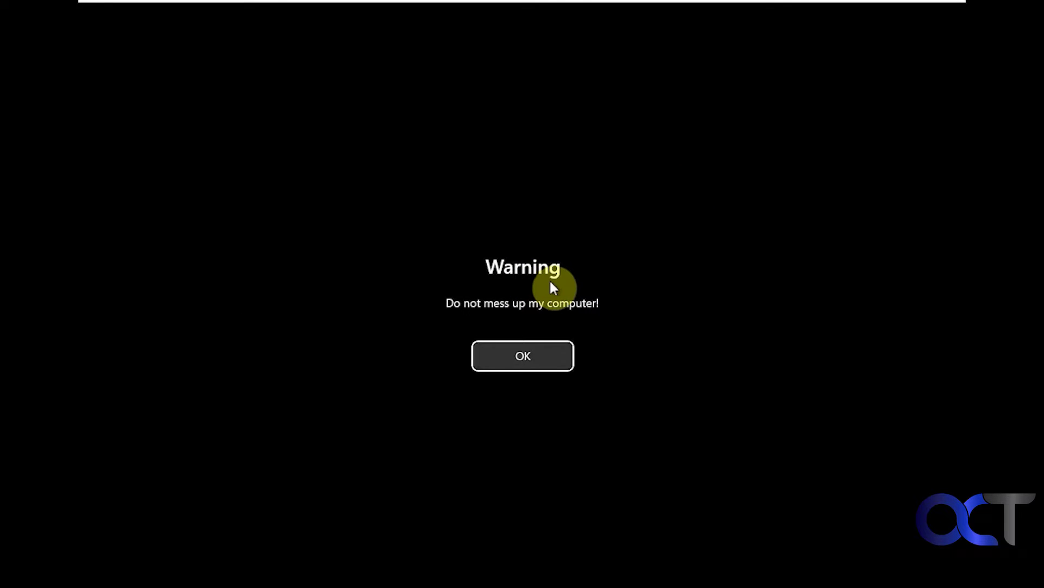
click(525, 351)
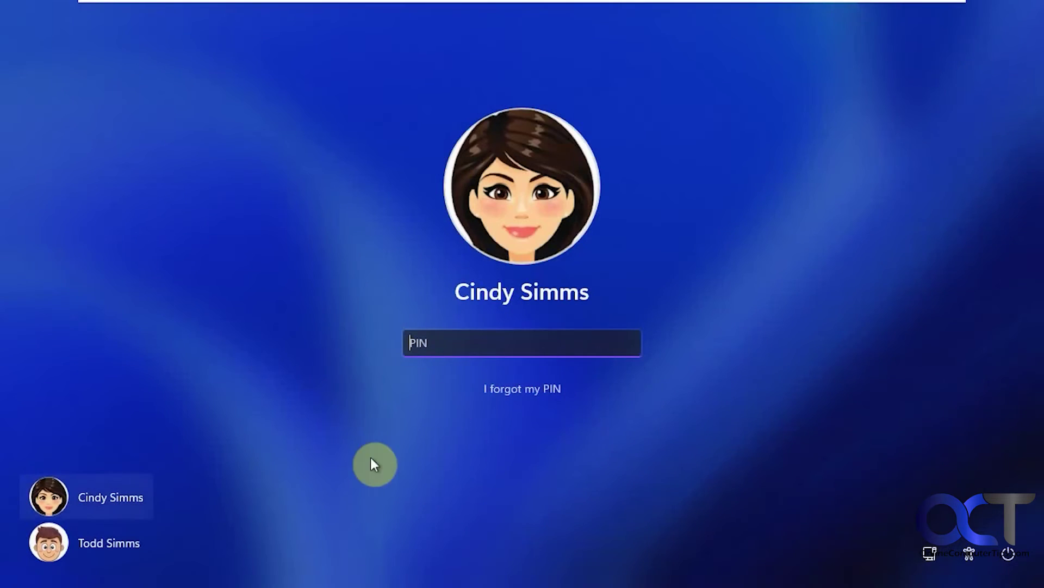
click(128, 547)
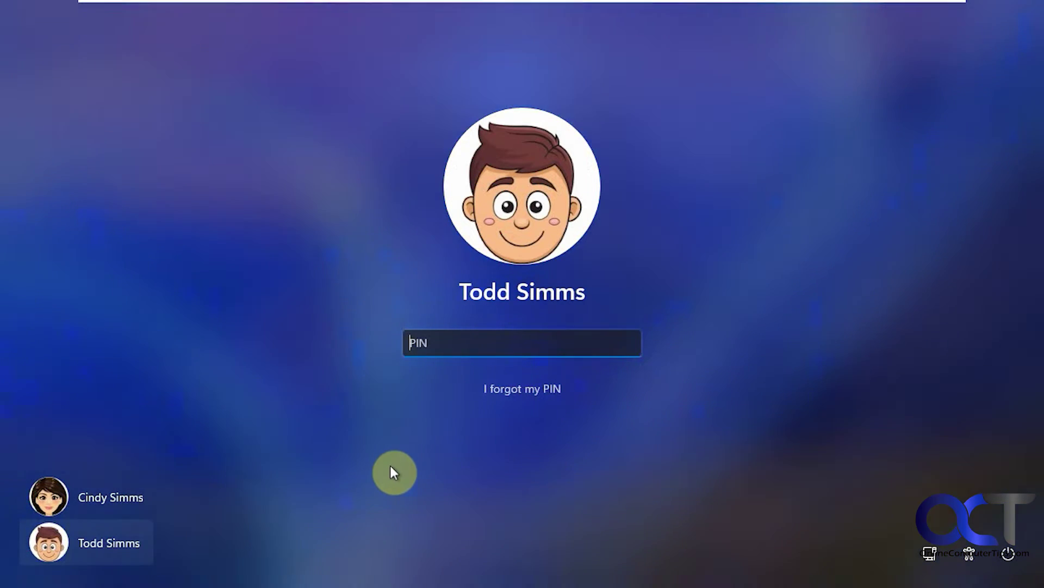
text(1234)
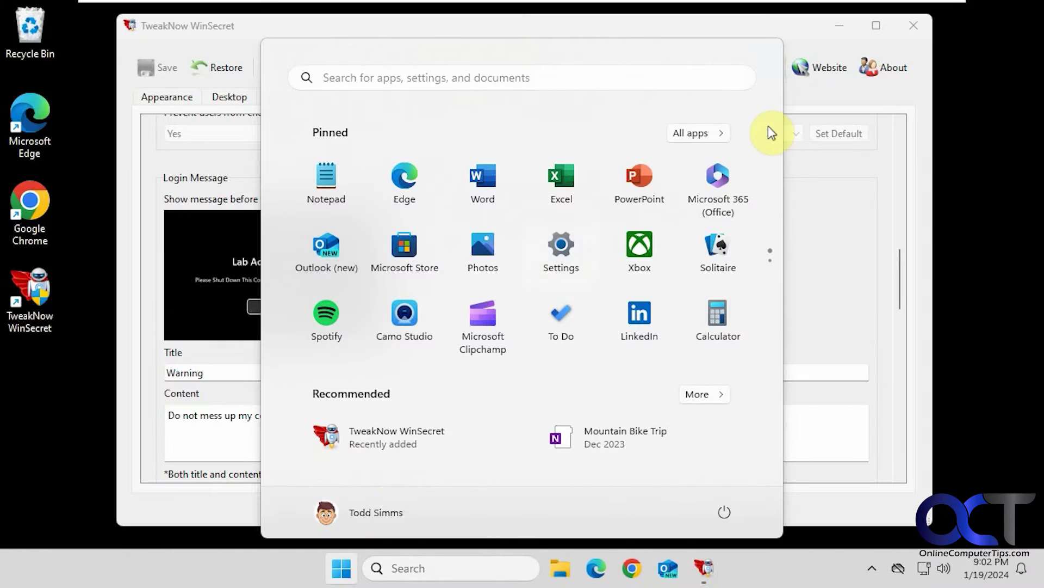
click(799, 235)
Step: Delete the login message title and content text in WinSecret
drag(246, 374, 117, 373)
key(BackSpace)
click(342, 419)
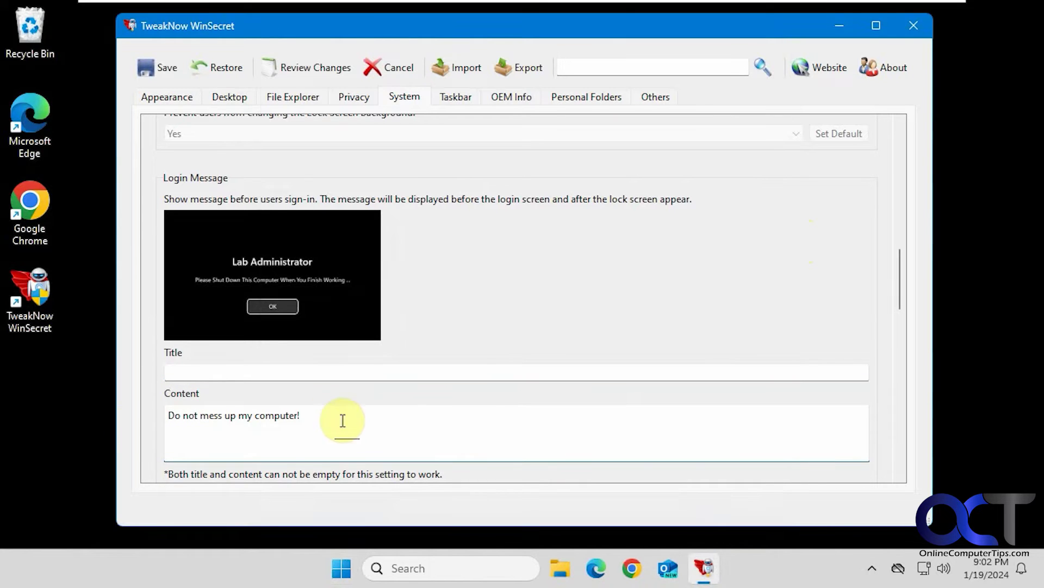
drag(331, 415, 116, 415)
key(BackSpace)
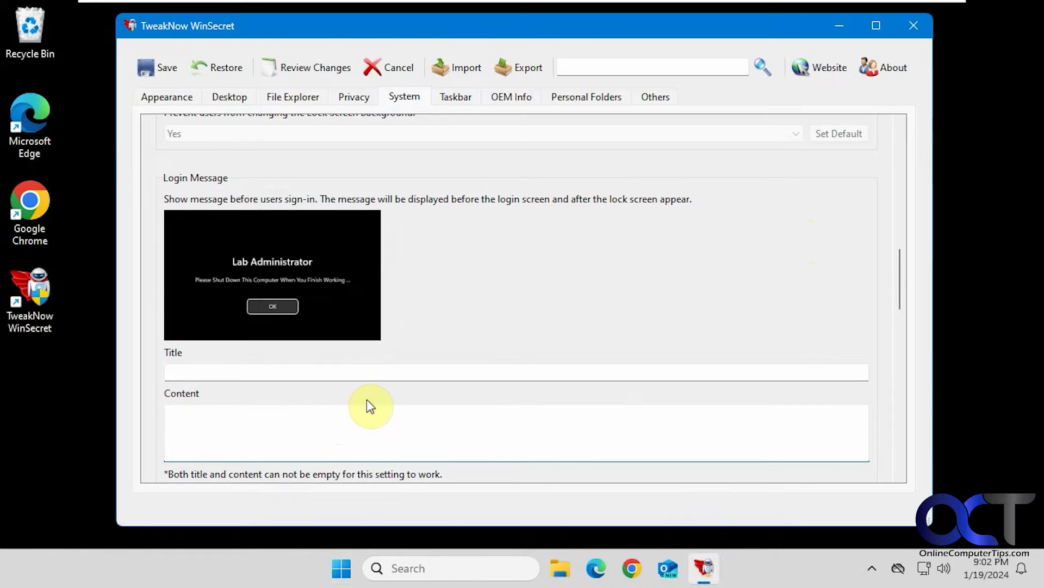
Step: Scroll down the System tab to the Task Manager section and open its visibility dropdown
scroll(368, 408, down, 2)
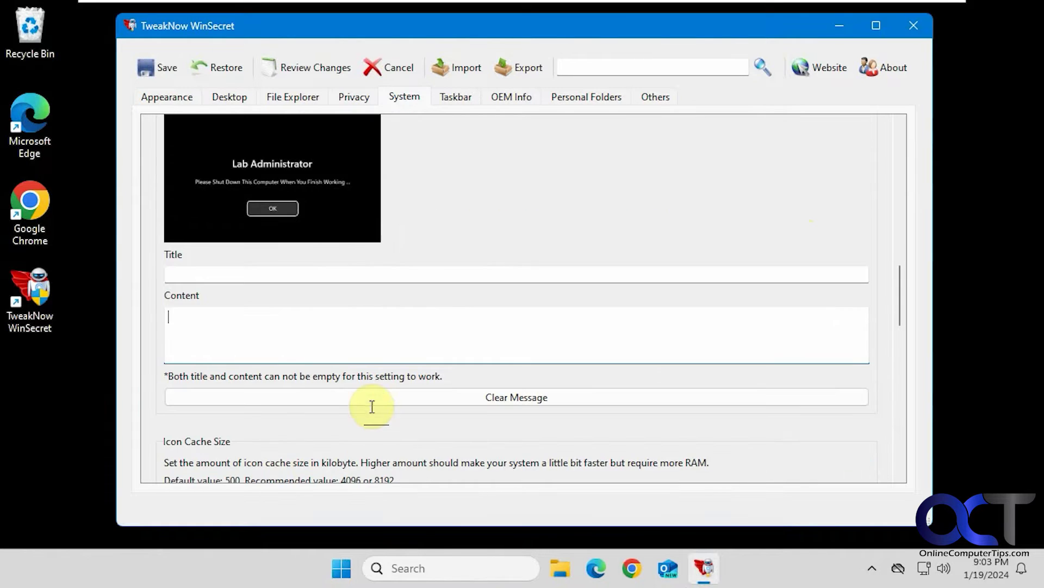
scroll(375, 413, down, 2)
scroll(377, 415, down, 1)
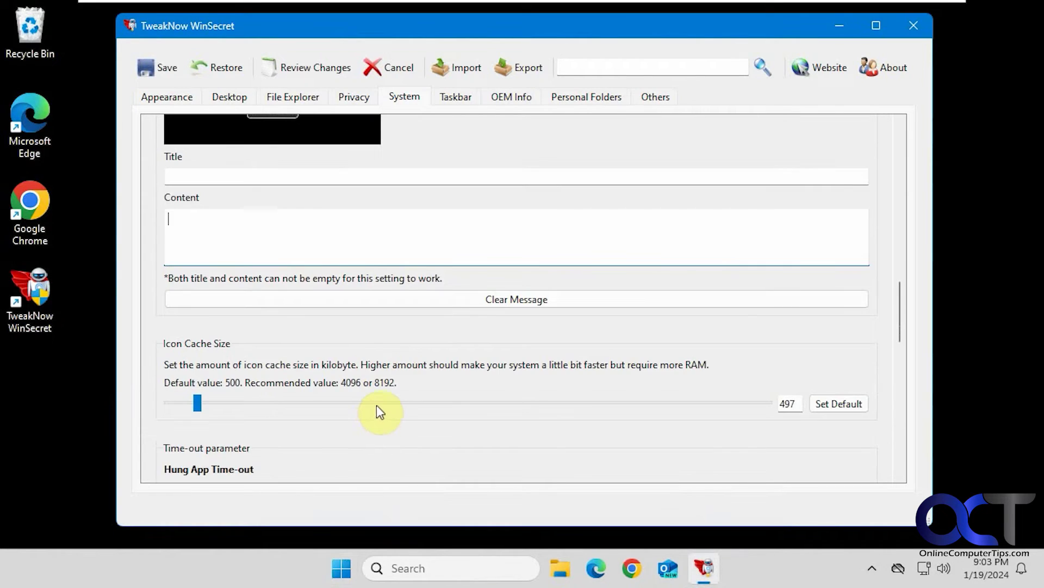
scroll(380, 410, down, 2)
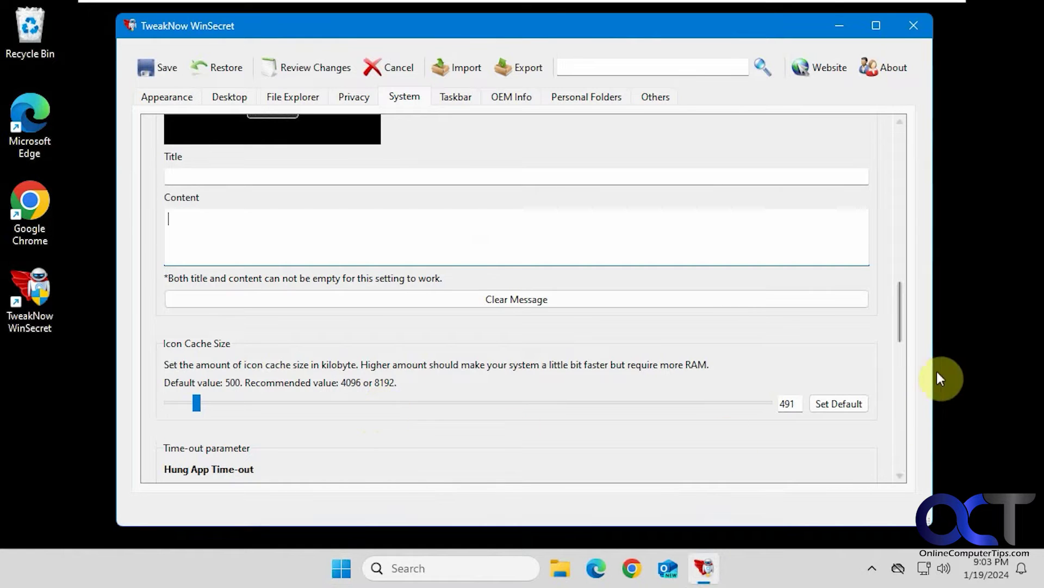
drag(903, 324, 906, 363)
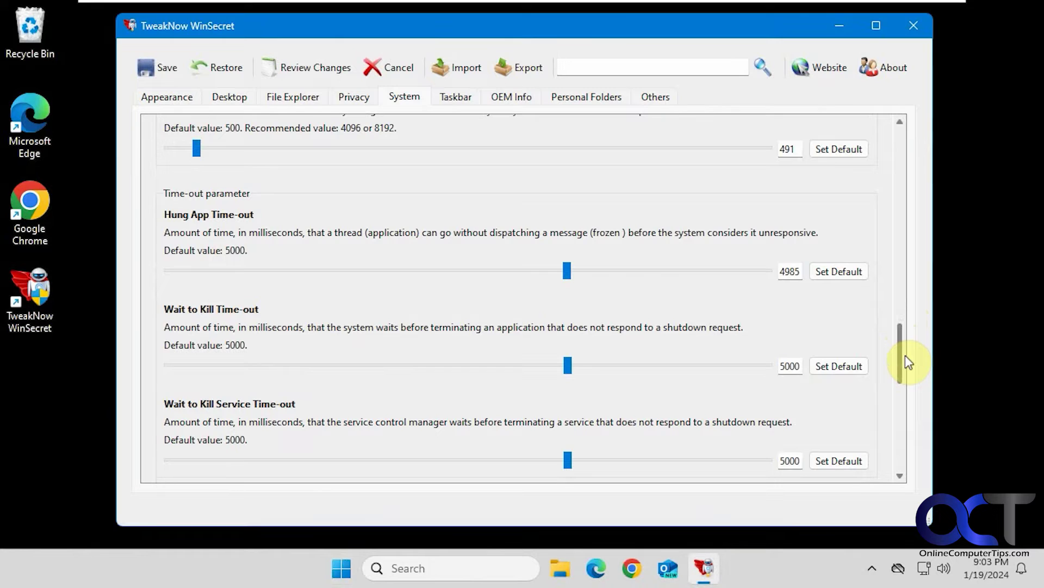
drag(905, 355, 903, 400)
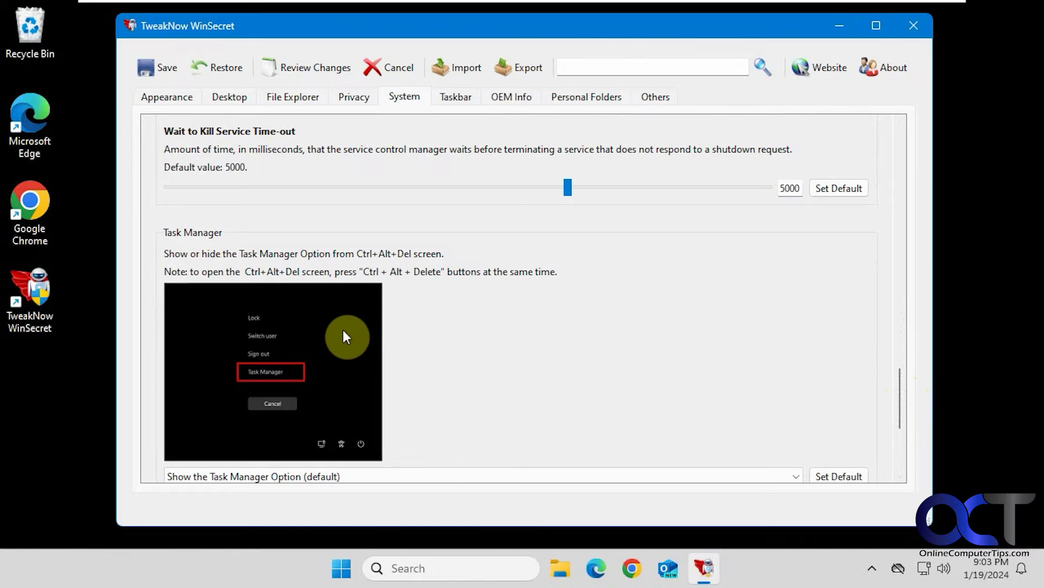
scroll(353, 402, down, 1)
click(349, 427)
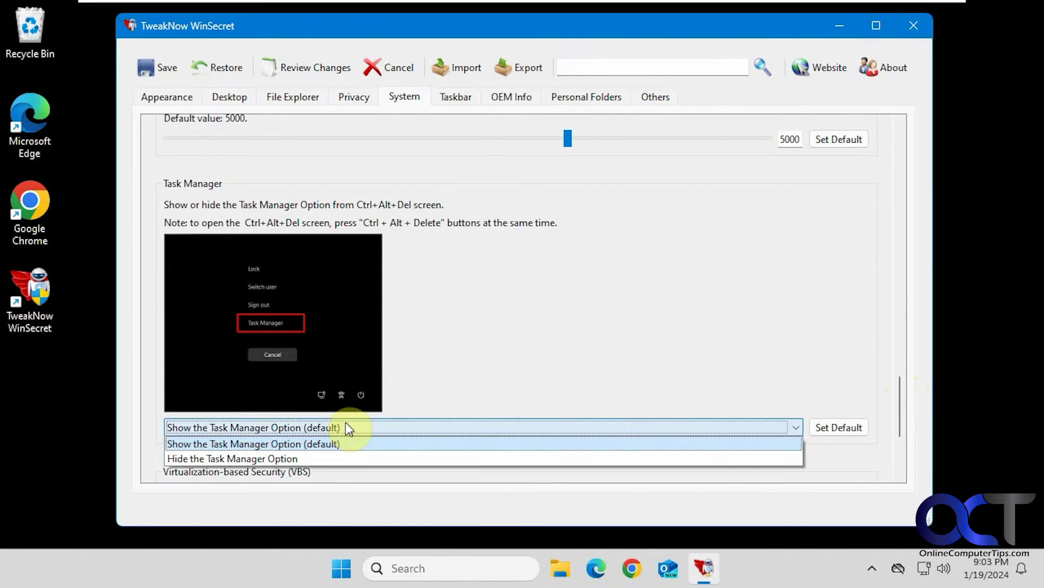
Step: Set Task Manager to 'Hide the Task Manager Option', save, and check the Ctrl+Alt+Del screen
click(295, 462)
click(169, 80)
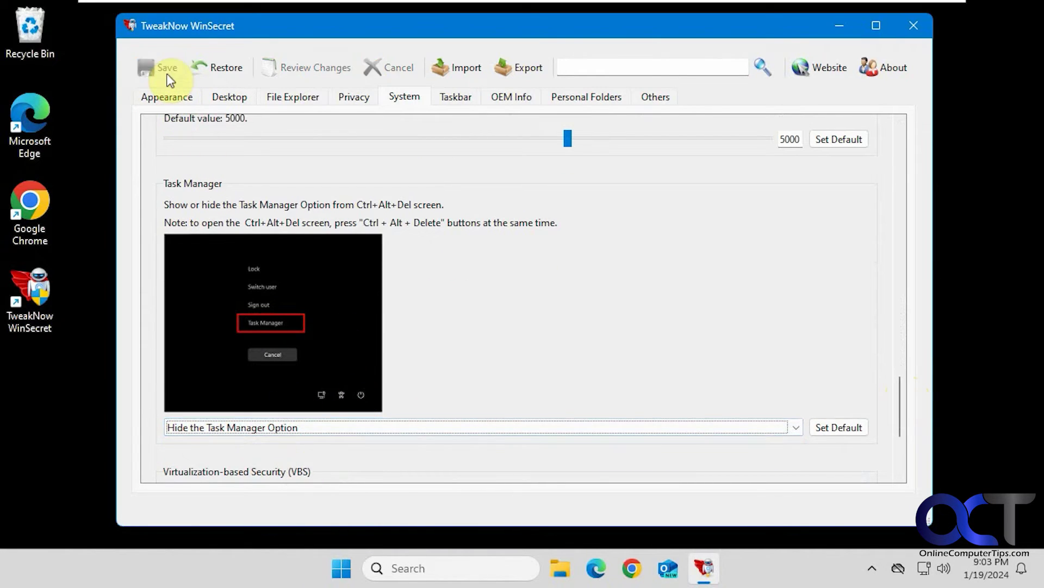
right_click(776, 560)
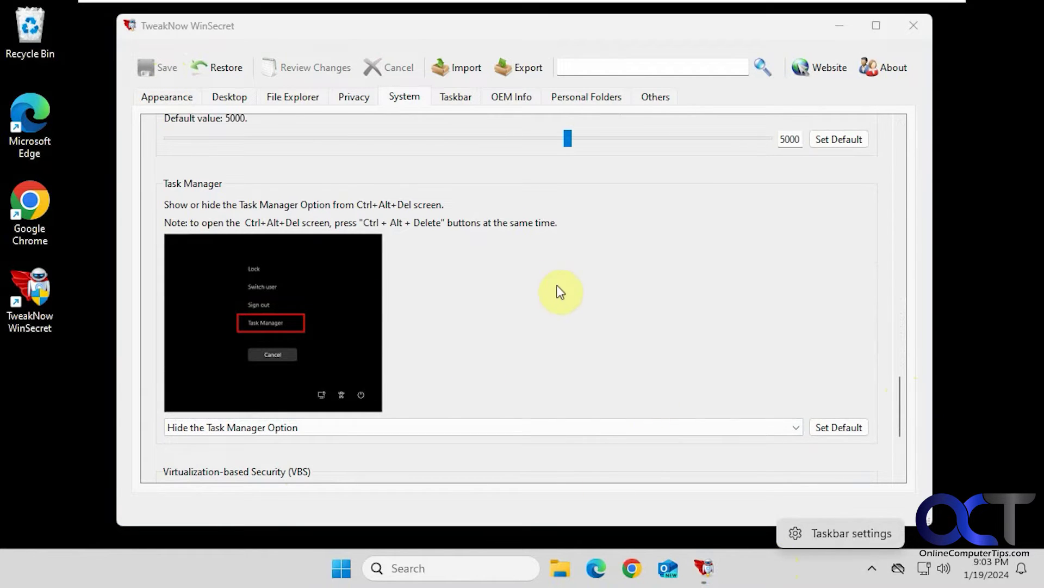
click(597, 306)
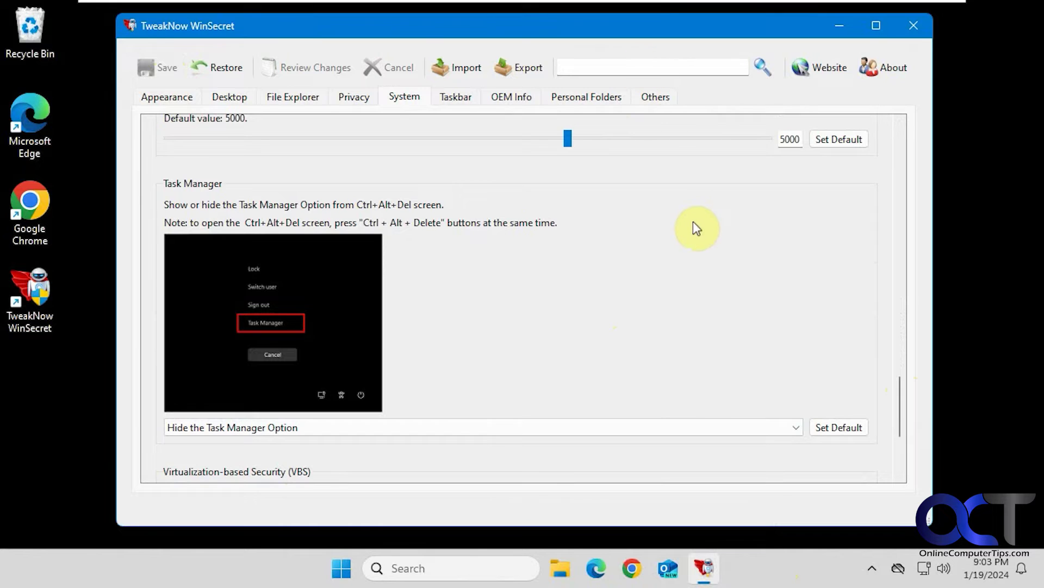
key(ctrl+alt+Delete)
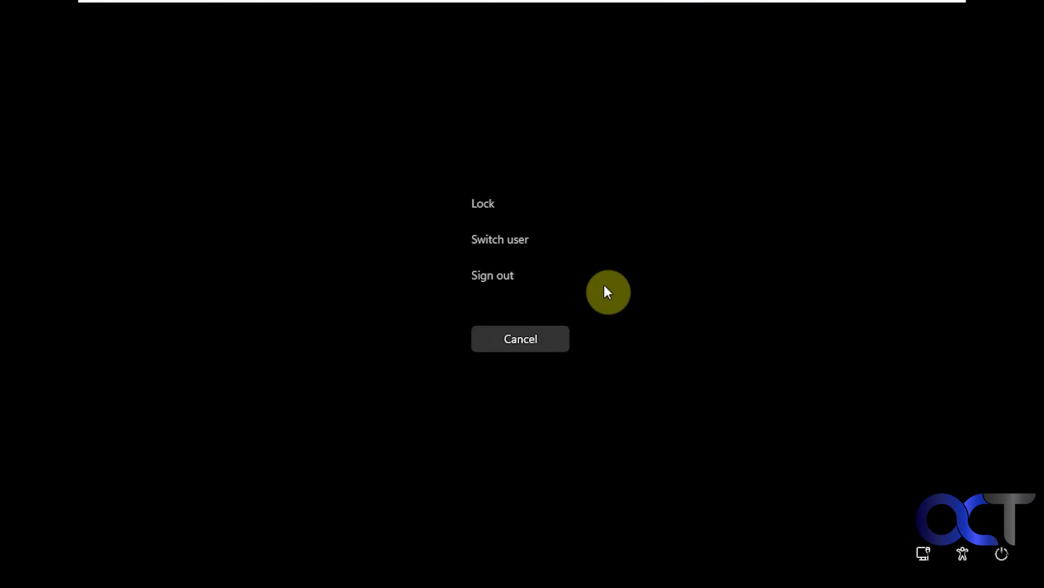
click(535, 337)
Step: Reselect the Task Manager visibility option, save again, and move to the Taskbar tab
click(253, 429)
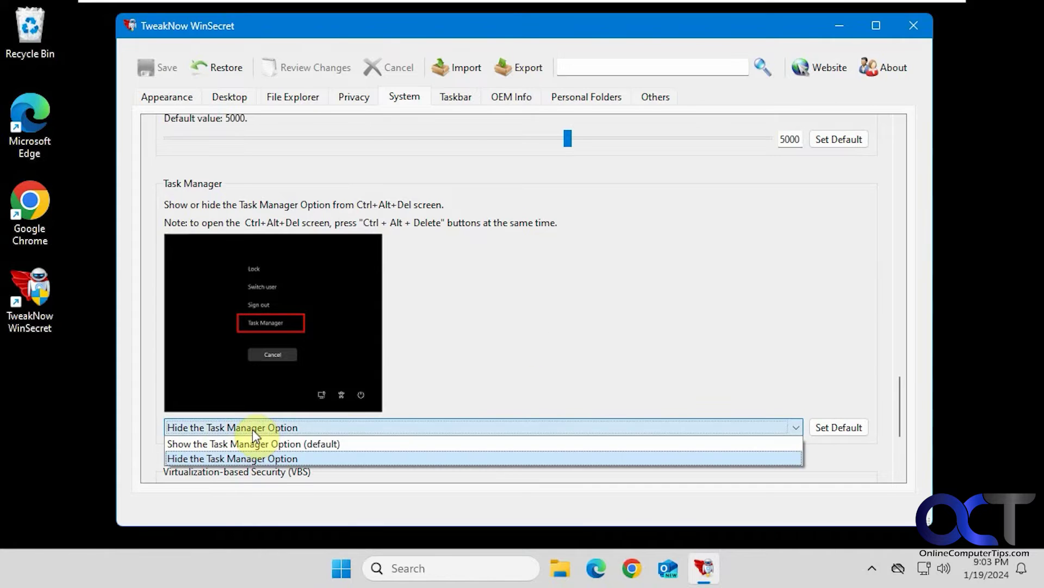
click(250, 439)
click(161, 67)
scroll(495, 387, down, 1)
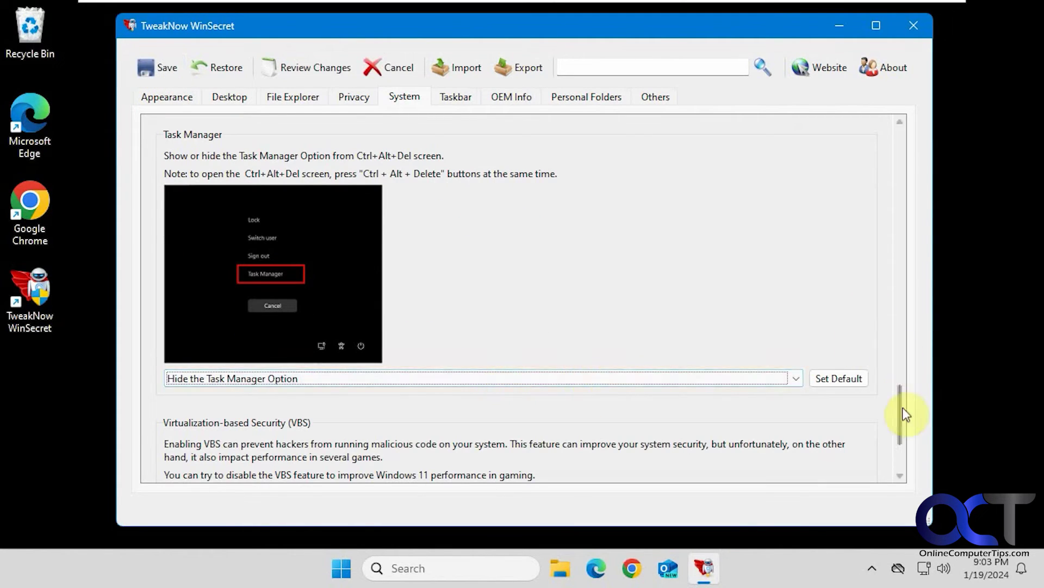
drag(902, 403, 899, 435)
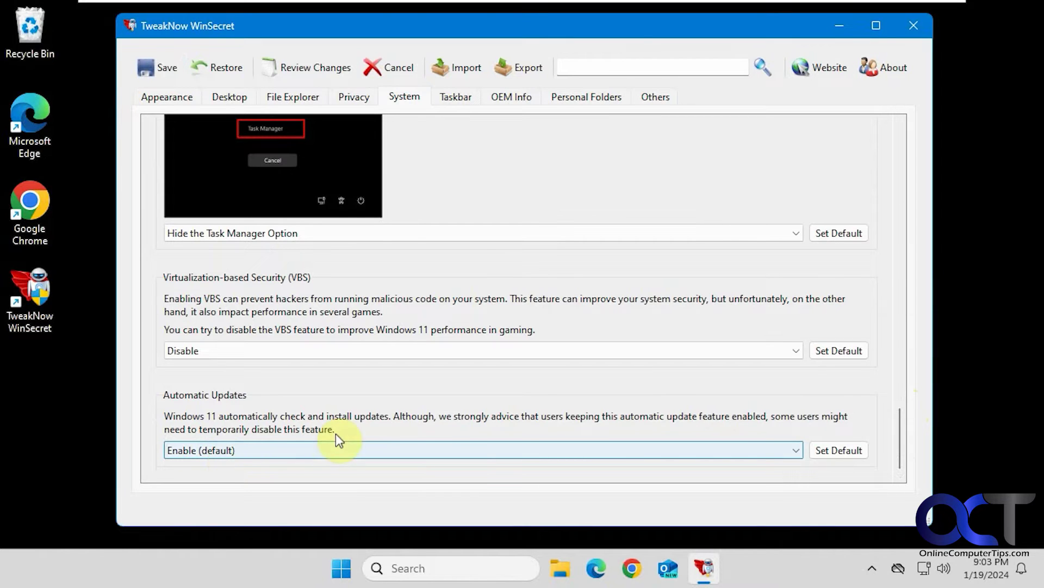
click(455, 97)
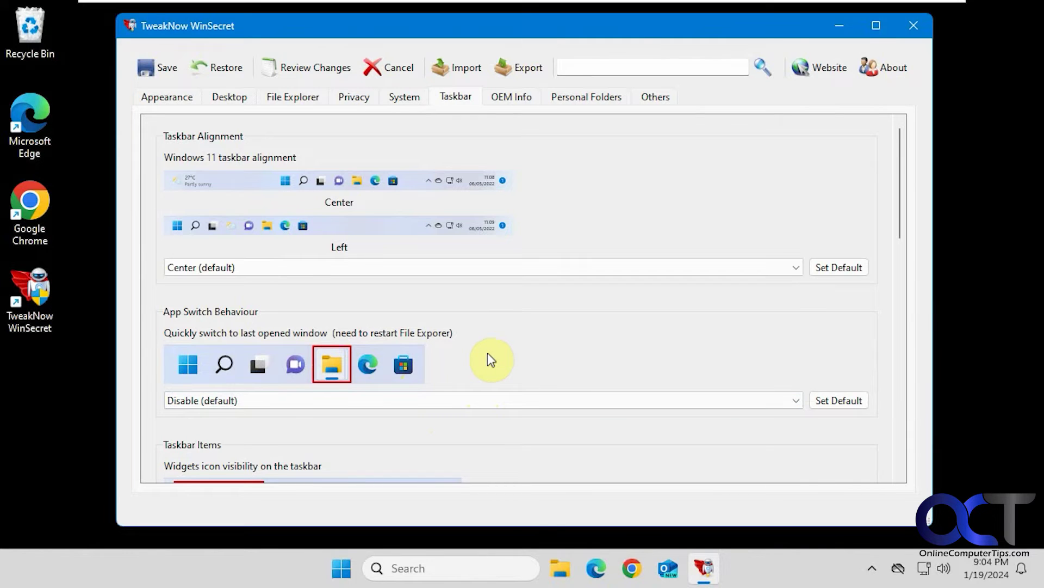
Step: Scroll through the Taskbar tab's options, including App Switch Behaviour
scroll(491, 360, down, 2)
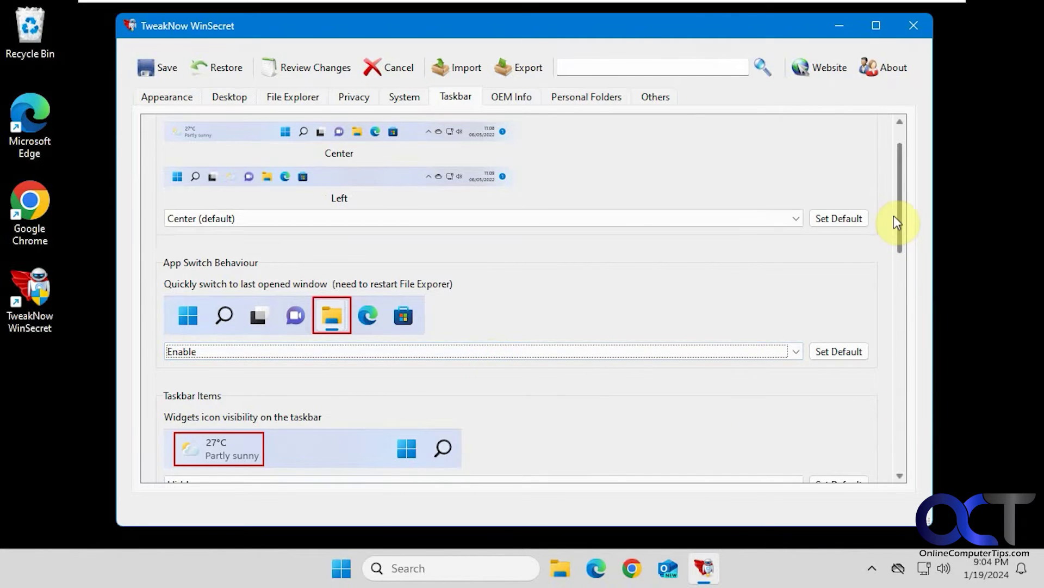
drag(898, 223, 887, 385)
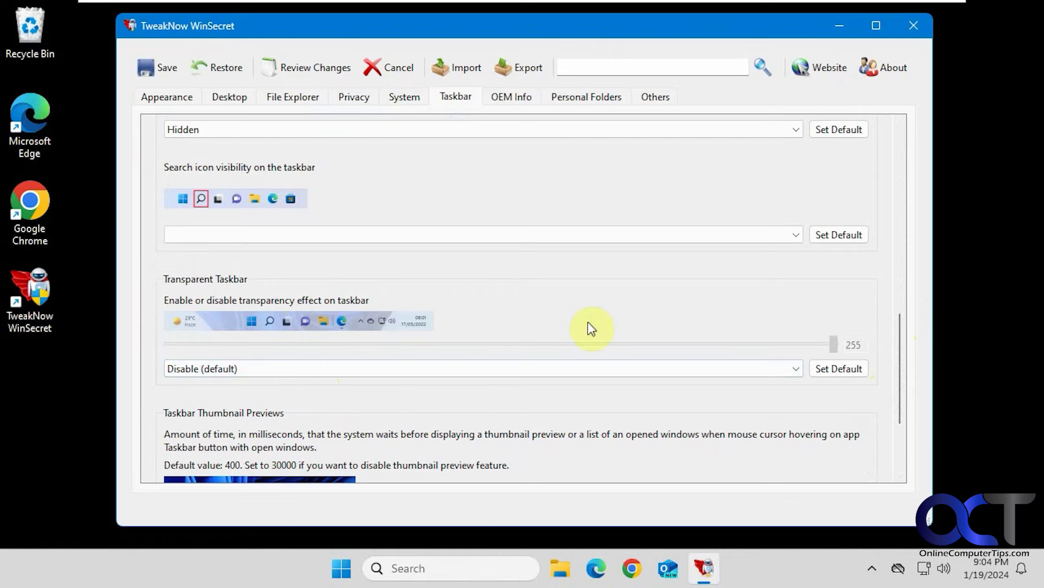
drag(899, 345, 898, 394)
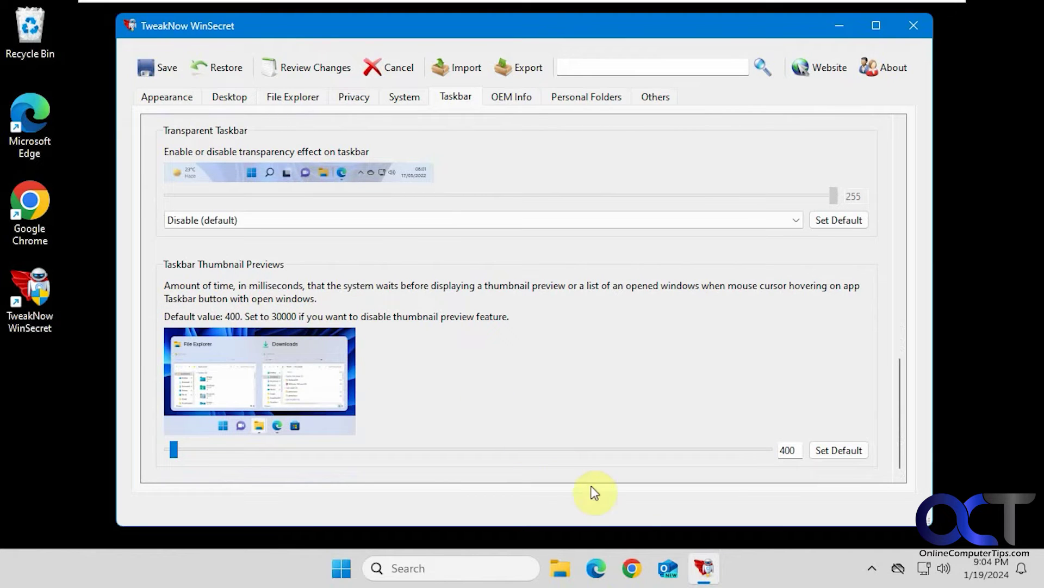
mouse_move(706, 573)
Step: On the OEM Info tab, enter ACME as the Computer Model and save
click(503, 96)
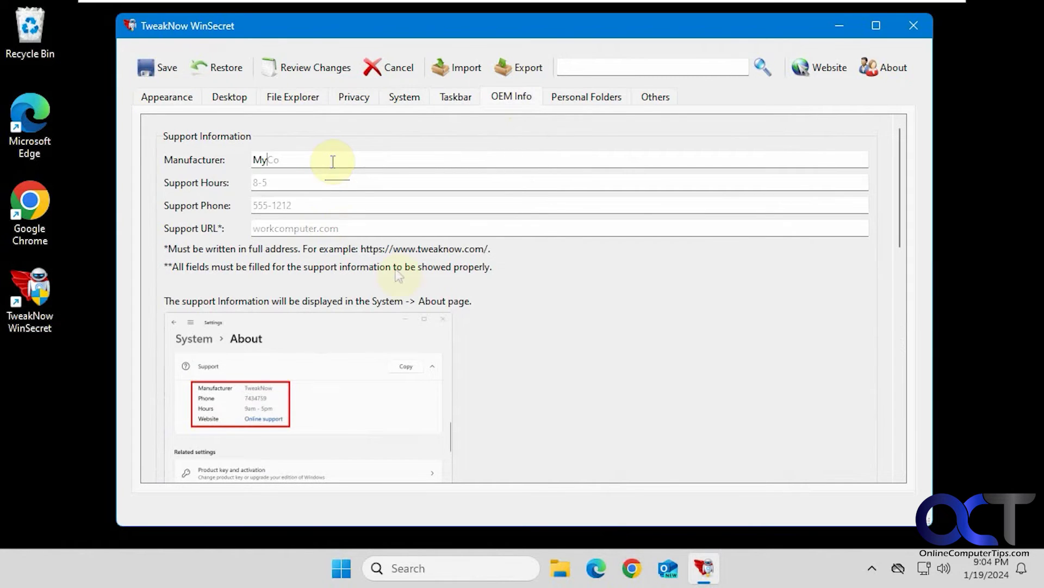
scroll(484, 376, down, 2)
scroll(484, 374, down, 1)
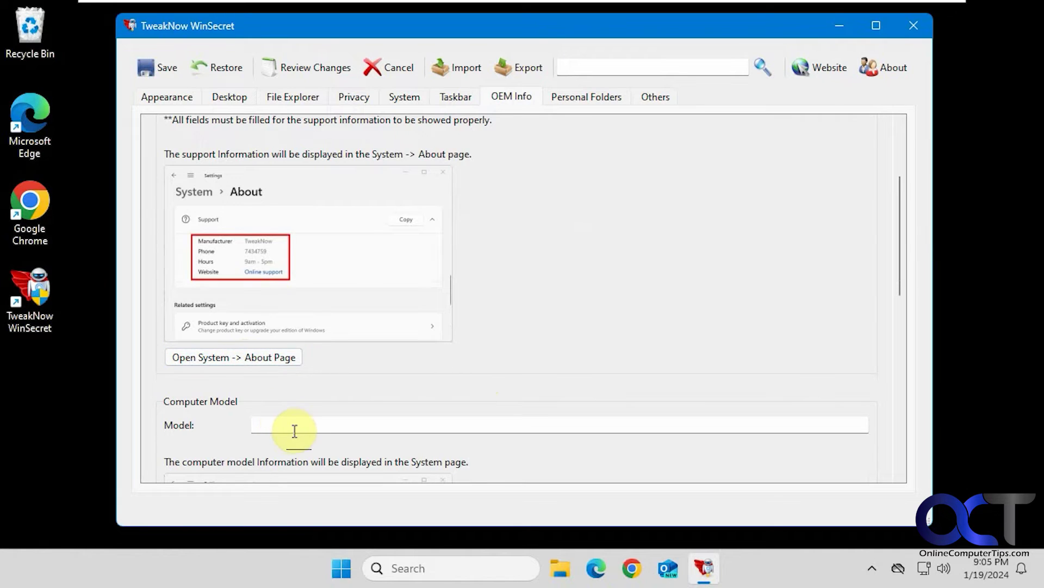
text(ACME)
scroll(334, 430, down, 2)
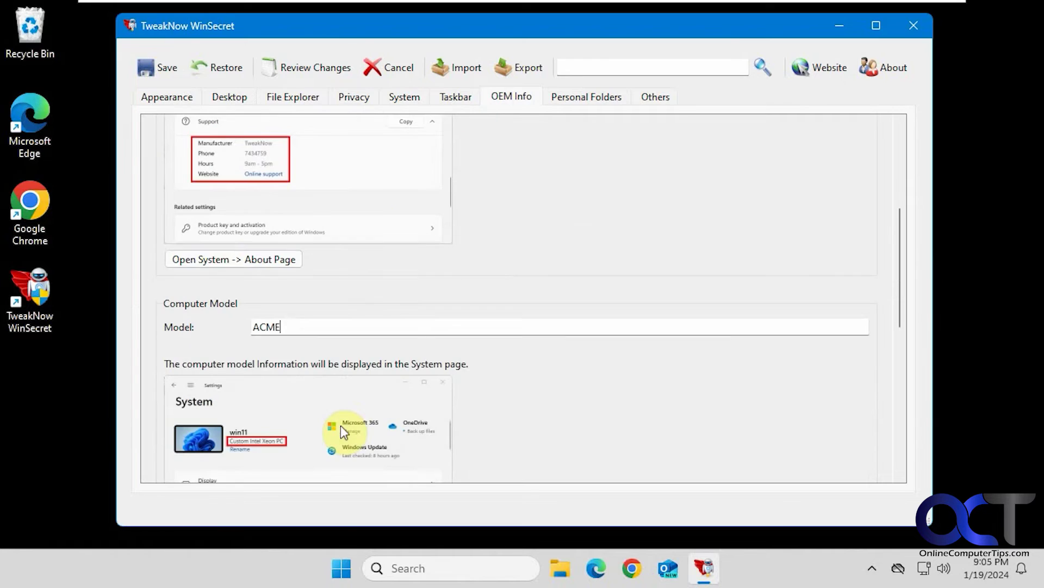
click(161, 67)
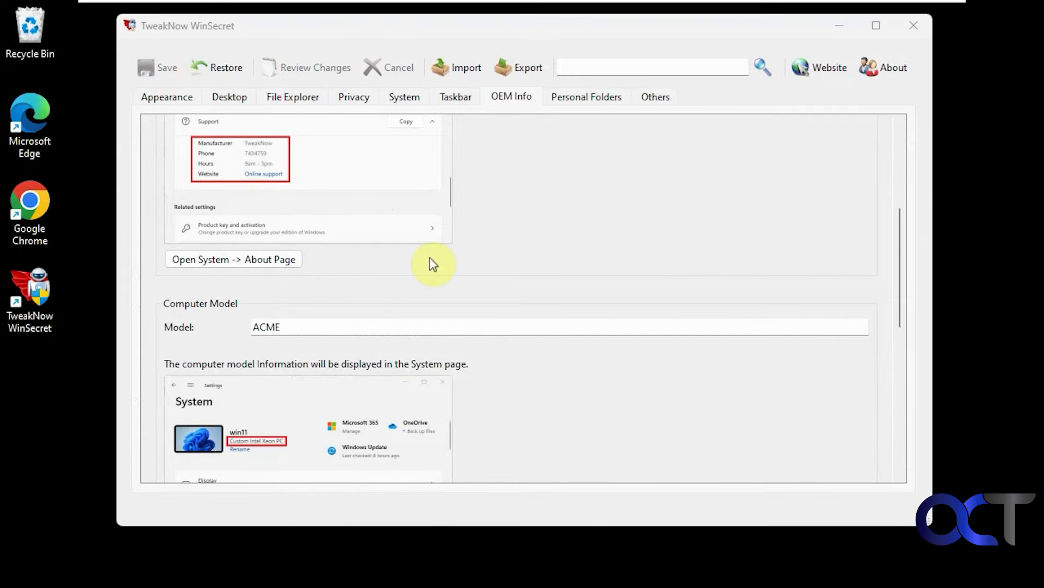
Step: Check the MyCo support details on the Windows Settings About page
click(243, 260)
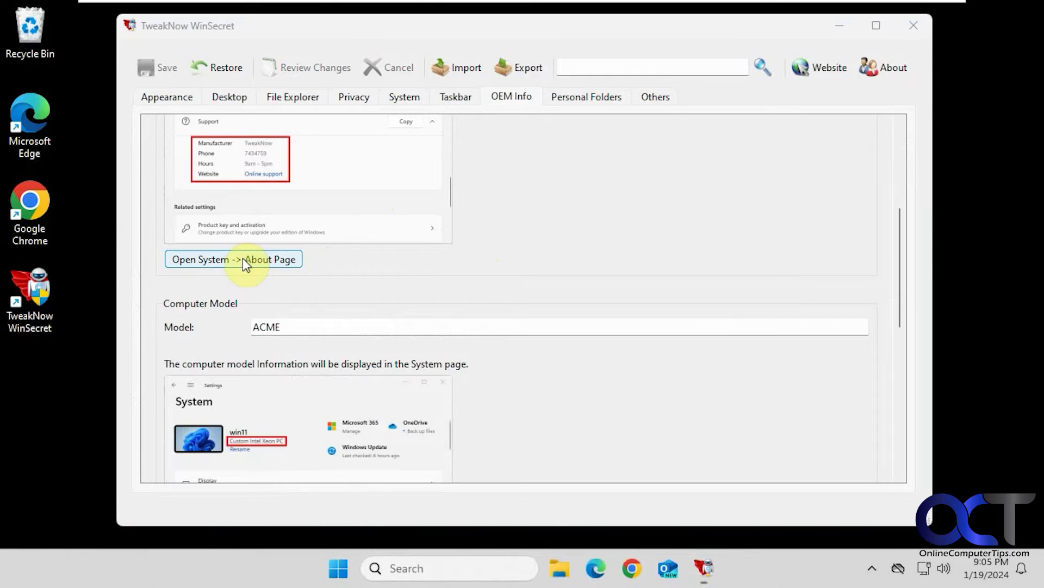
scroll(450, 371, down, 5)
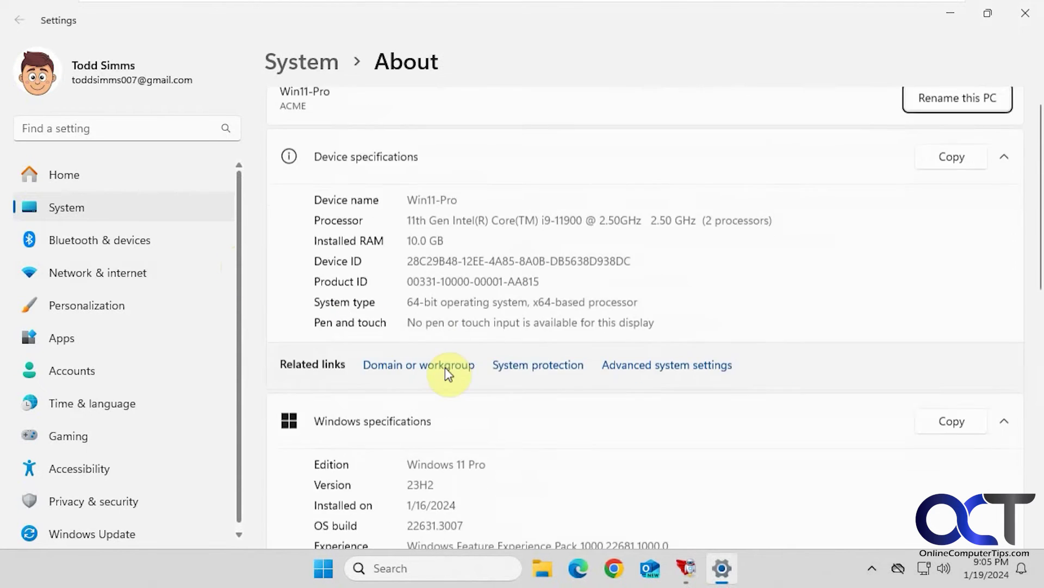
scroll(401, 360, down, 2)
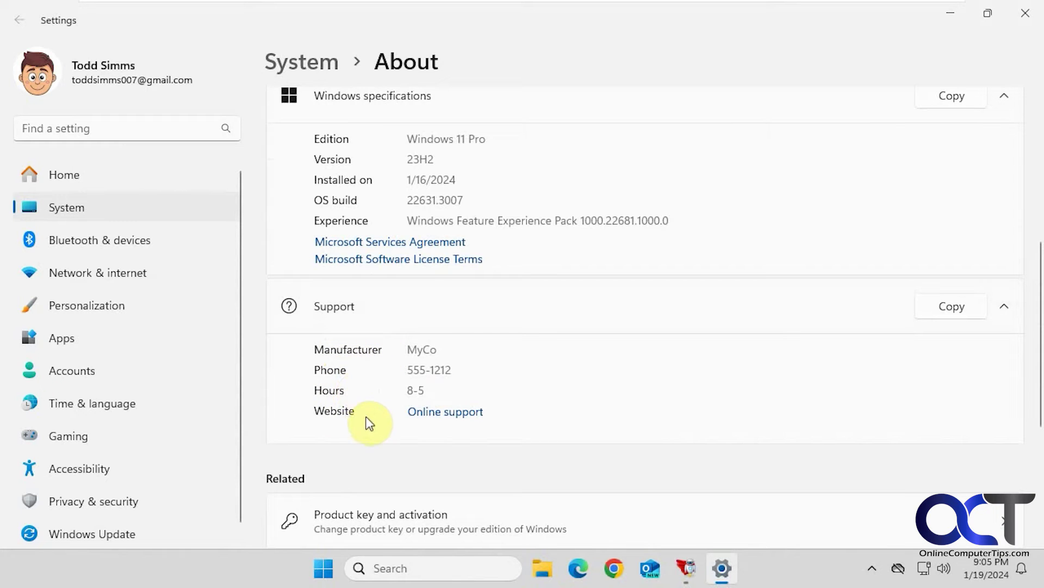
Step: Open the Settings System page from WinSecret to confirm the ACME model, then close Settings
click(689, 566)
scroll(520, 263, up, 3)
scroll(523, 270, up, 3)
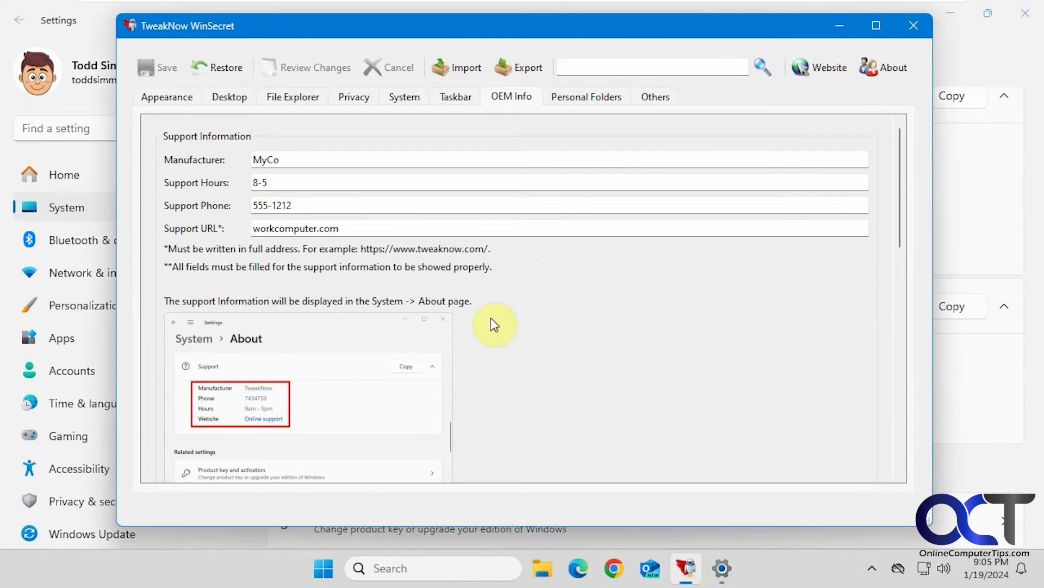
scroll(490, 318, down, 4)
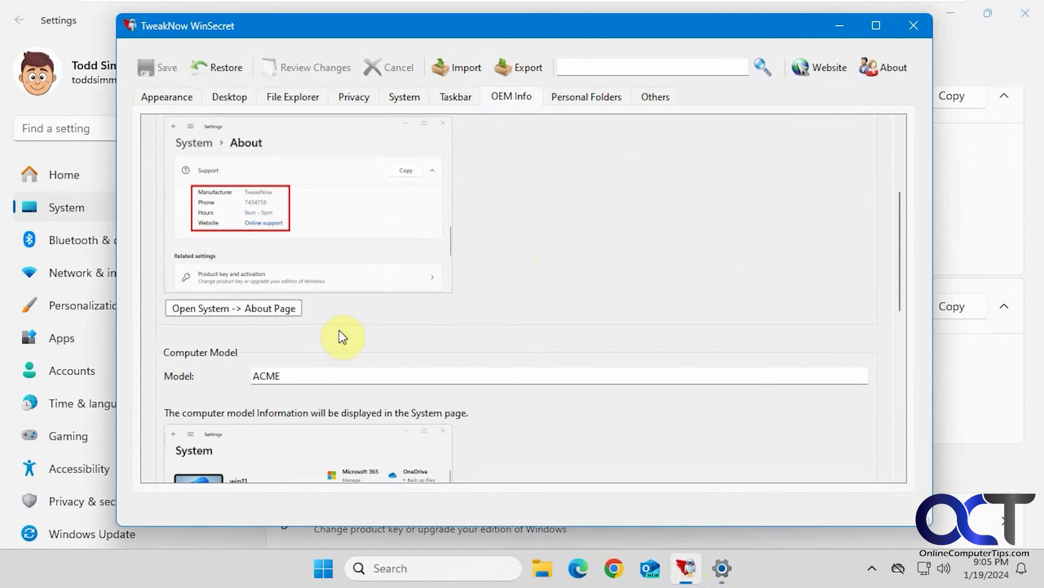
scroll(303, 291, down, 3)
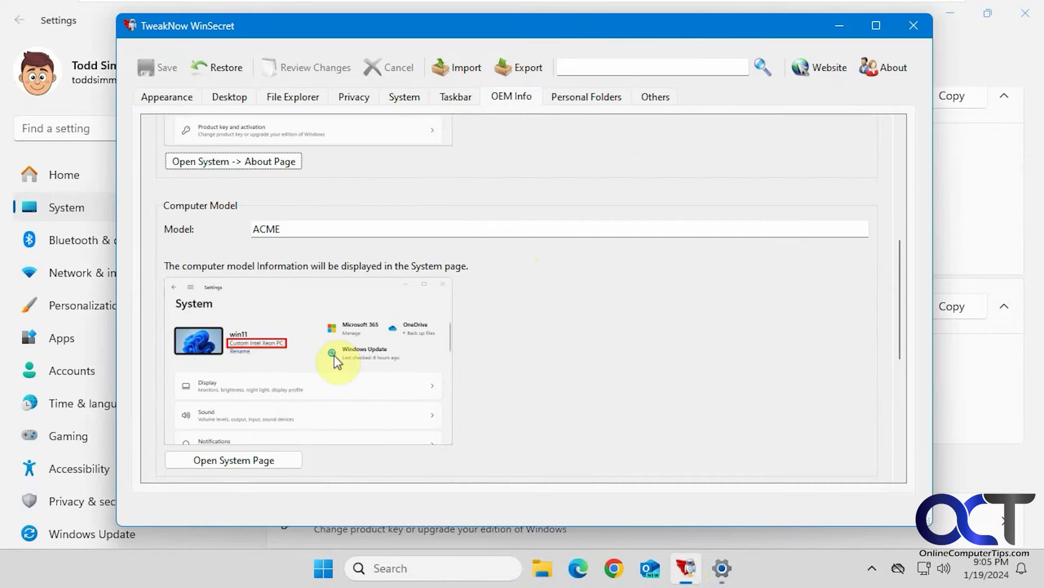
click(256, 458)
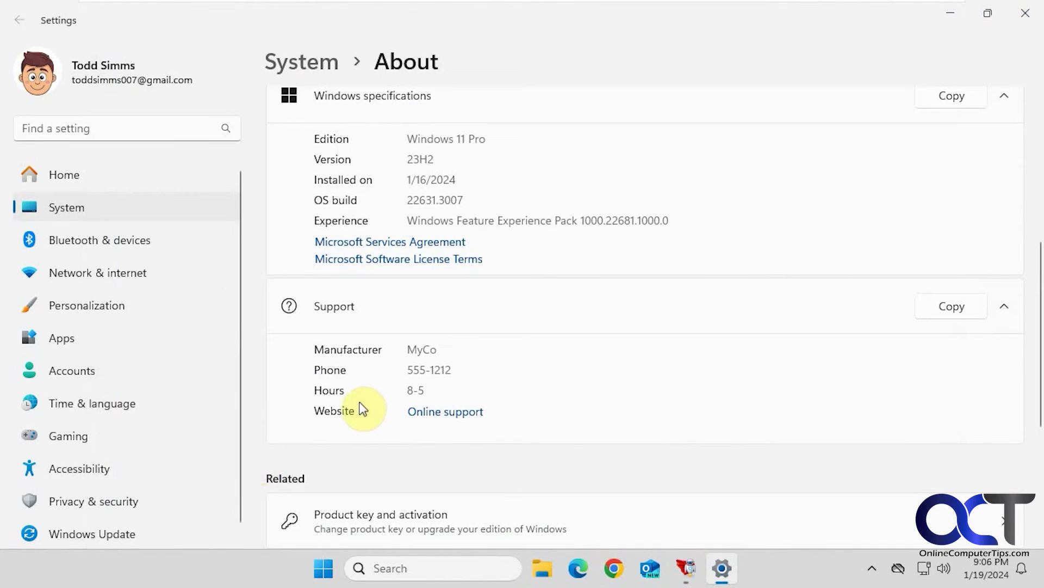
click(1024, 13)
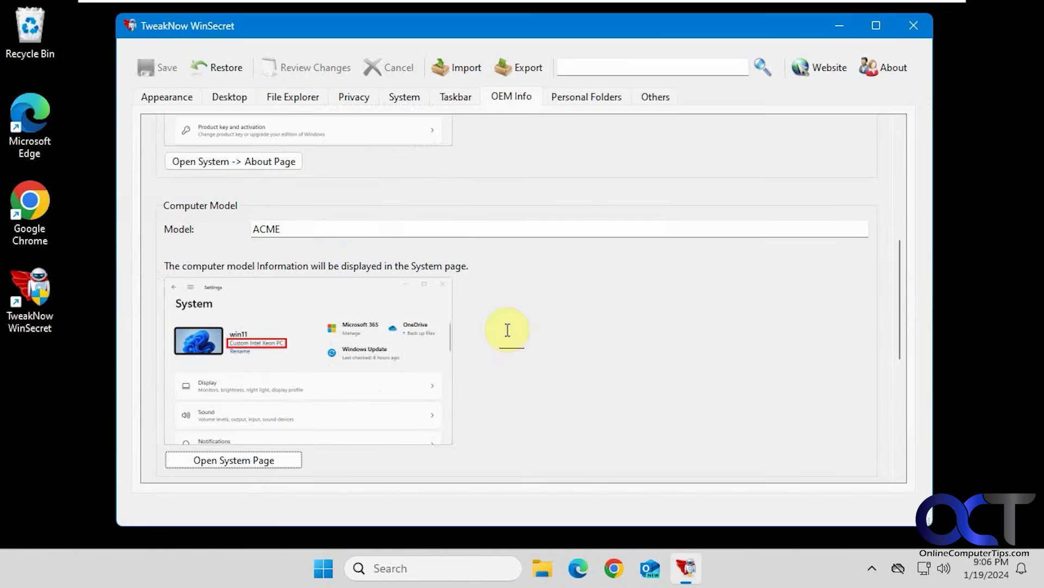
click(254, 464)
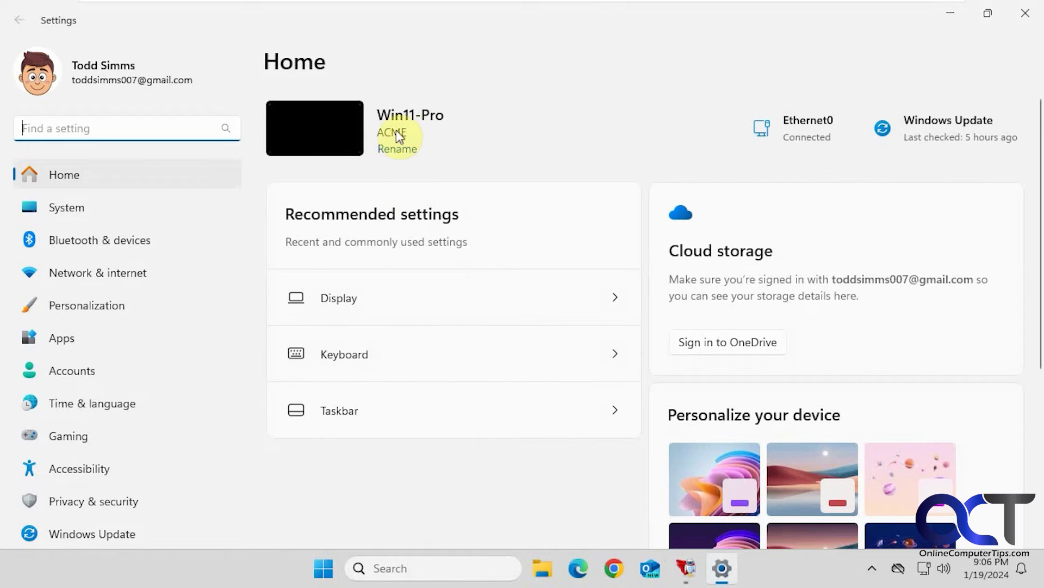
click(1025, 13)
Step: Clear the ACME value from the Computer Model field
key(ctrl+a)
key(Delete)
scroll(390, 315, up, 5)
Step: Delete the support URL, phone number, 8-5 support hours and MyCo manufacturer values
scroll(389, 325, up, 2)
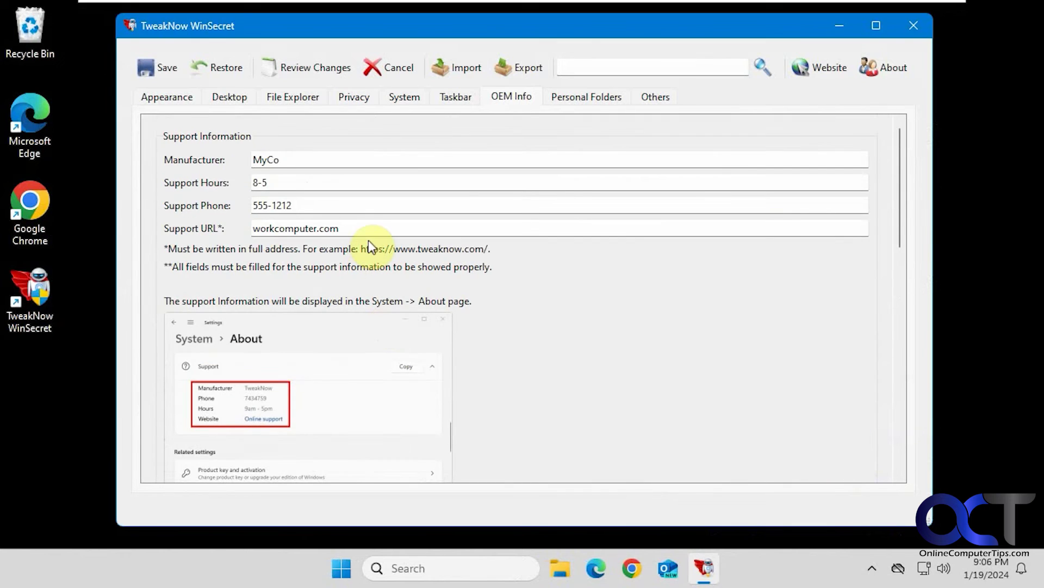
drag(344, 228, 159, 227)
key(Delete)
drag(310, 206, 258, 203)
key(Delete)
drag(311, 183, 186, 179)
key(Delete)
drag(298, 158, 205, 140)
key(Delete)
Step: Save the cleared OEM information and scroll down toward Registered Owner
click(158, 69)
scroll(415, 340, down, 7)
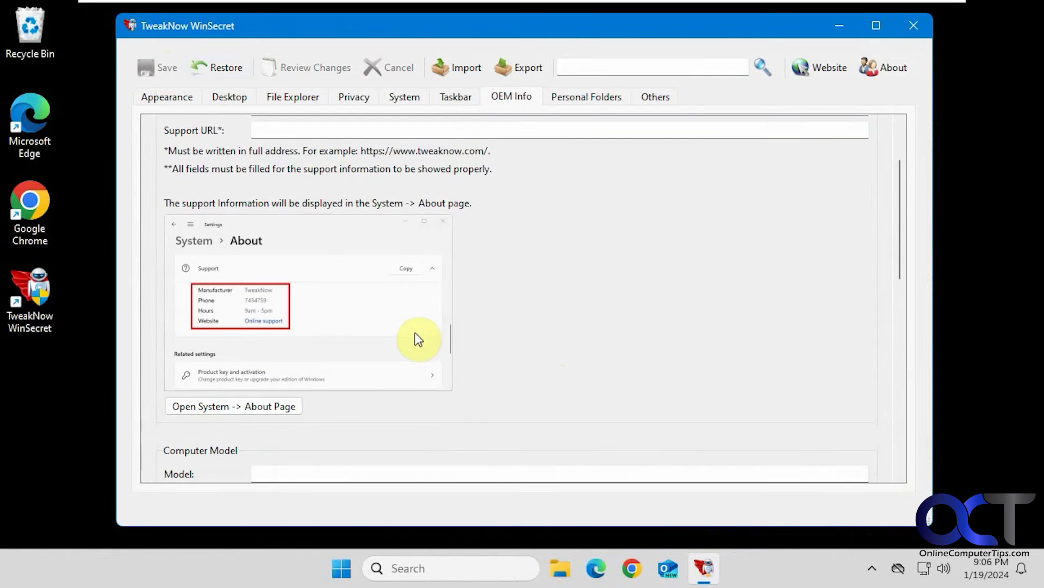
scroll(415, 343, down, 3)
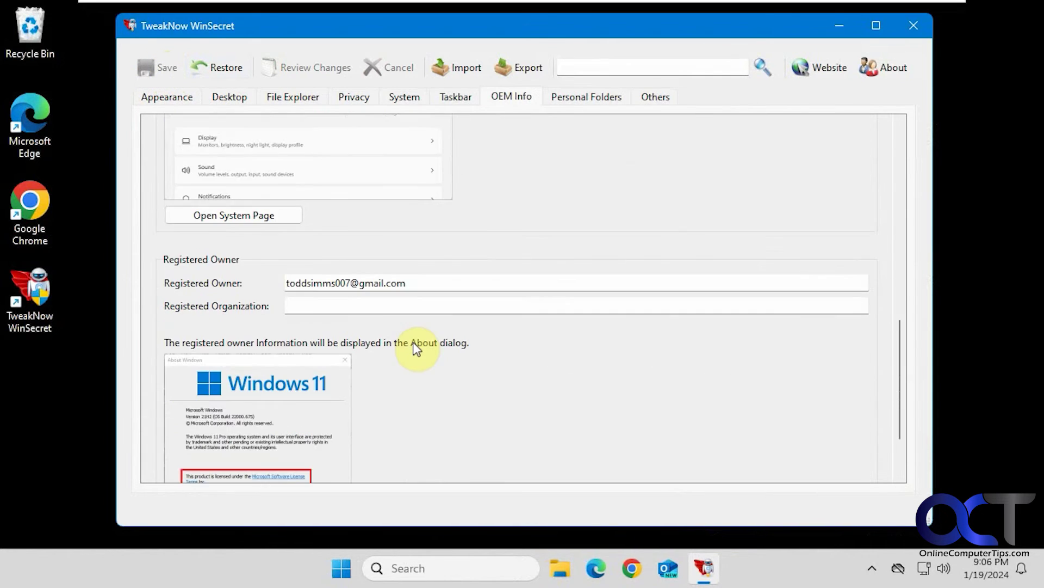
scroll(395, 303, down, 1)
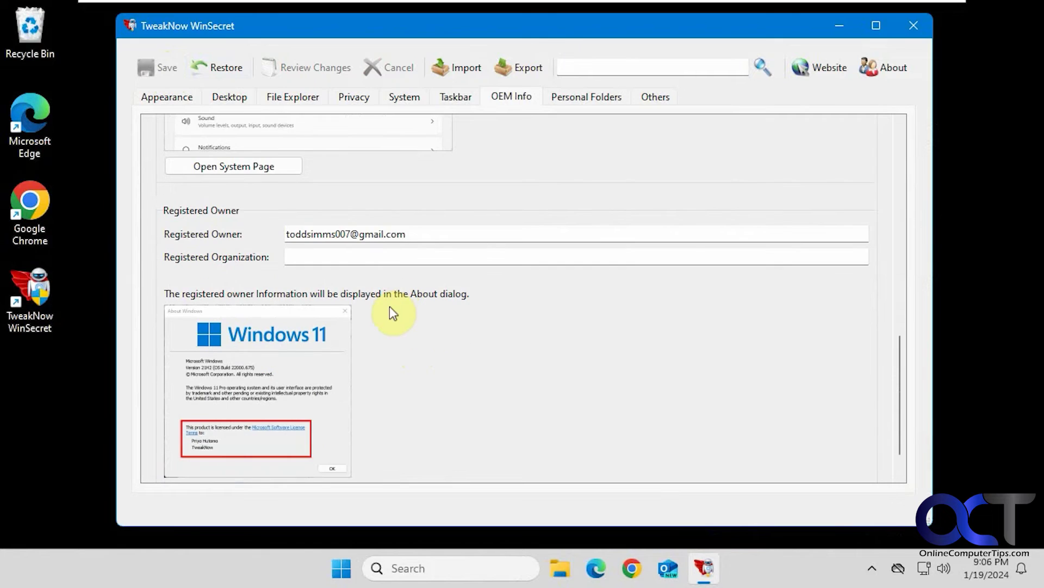
scroll(396, 314, down, 1)
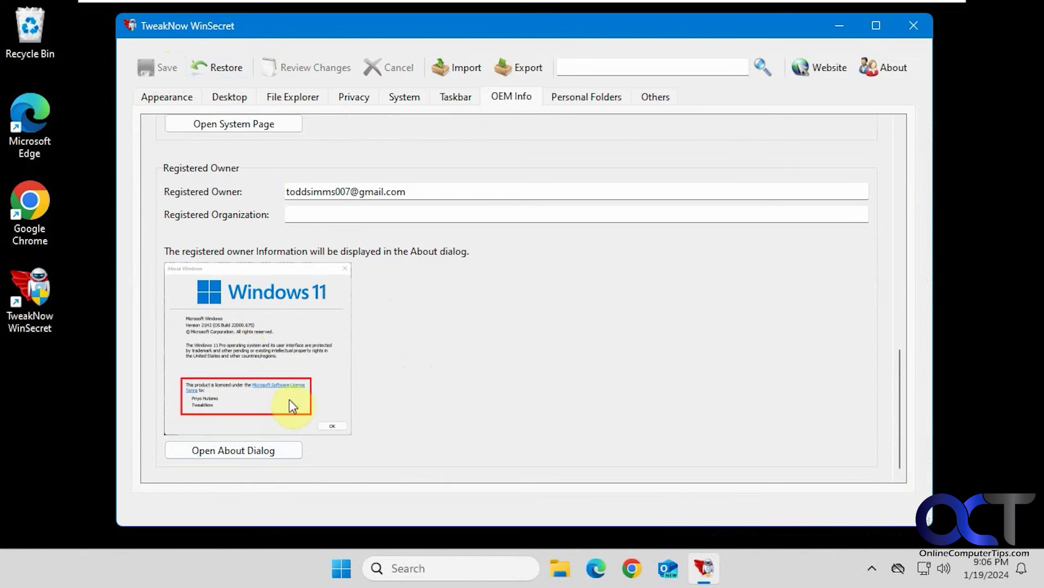
Step: Run winver to read the registered owner, close it, and go to Personal Folders
click(457, 568)
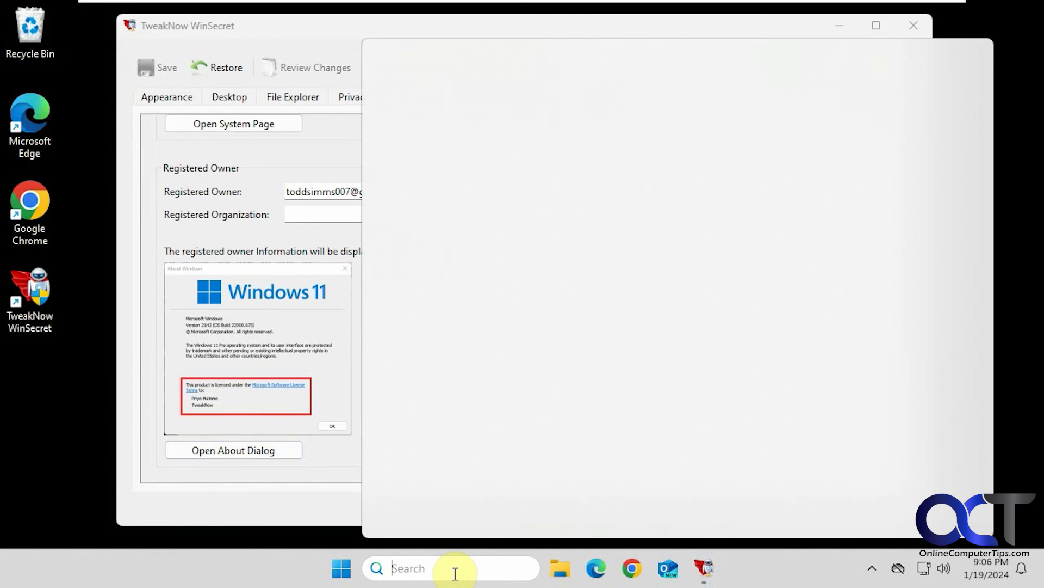
text(winm)
key(BackSpace)
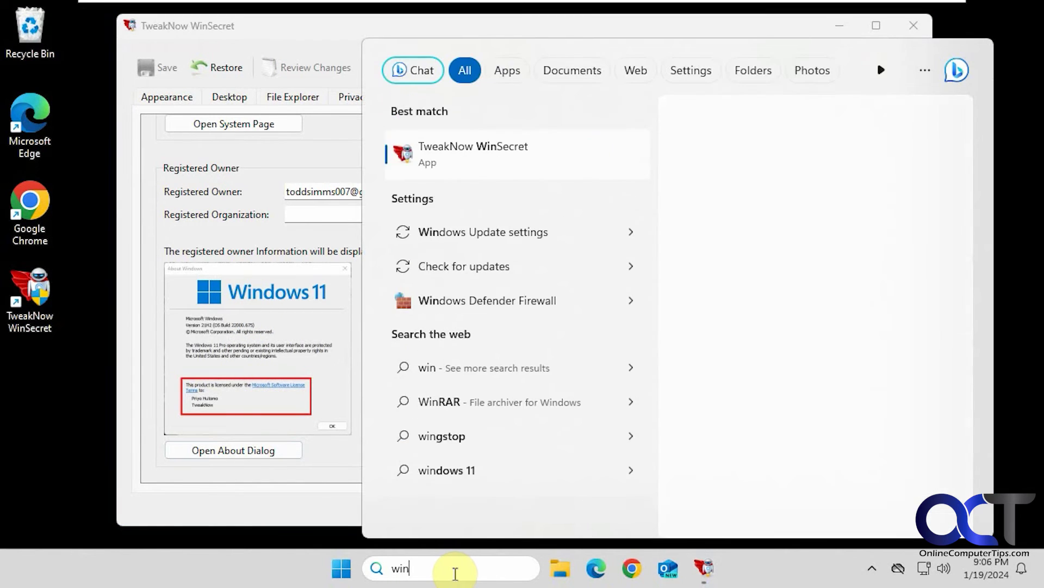
text(ver)
key(Return)
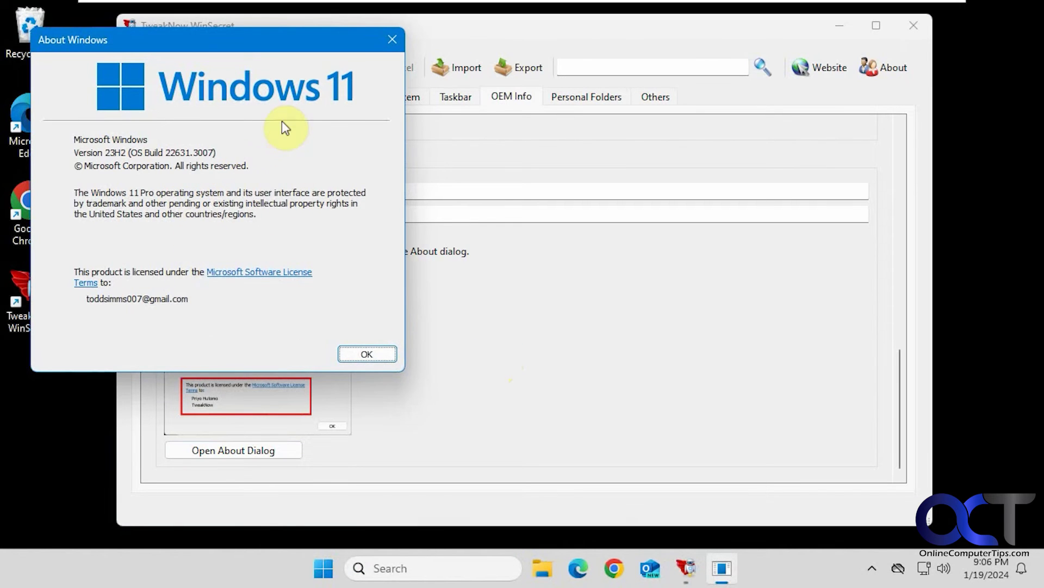
click(373, 355)
click(590, 101)
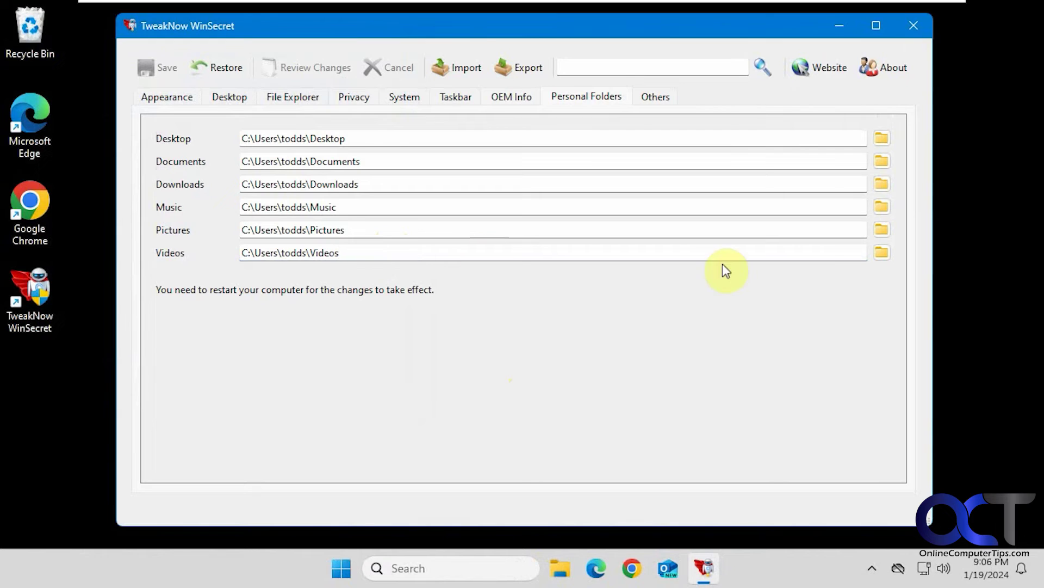
Step: Create a new VIDZ folder on C: and set C:\VIDZ as the Videos folder location
click(883, 253)
scroll(503, 348, down, 1)
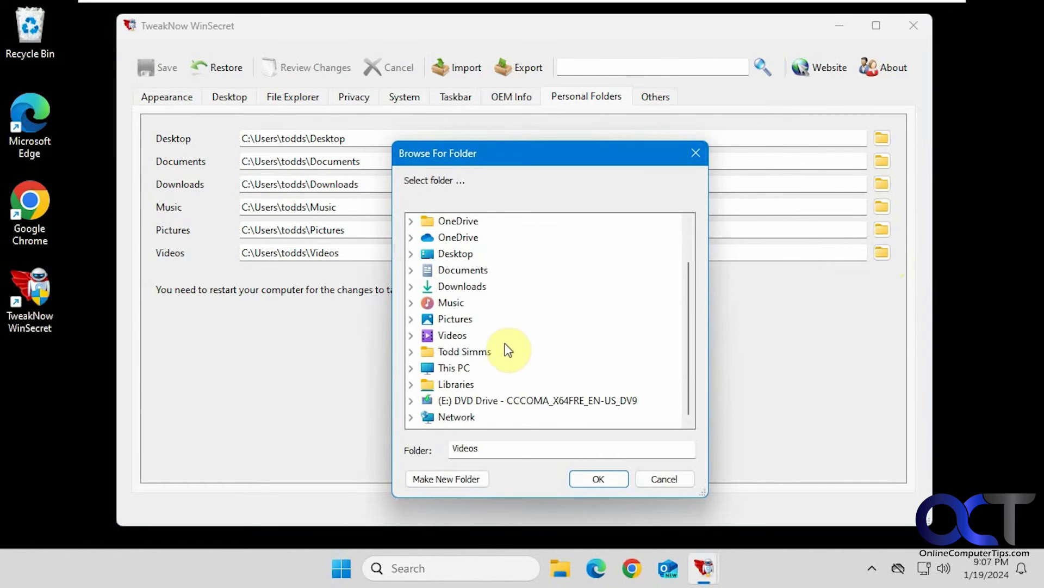
double_click(462, 354)
click(412, 222)
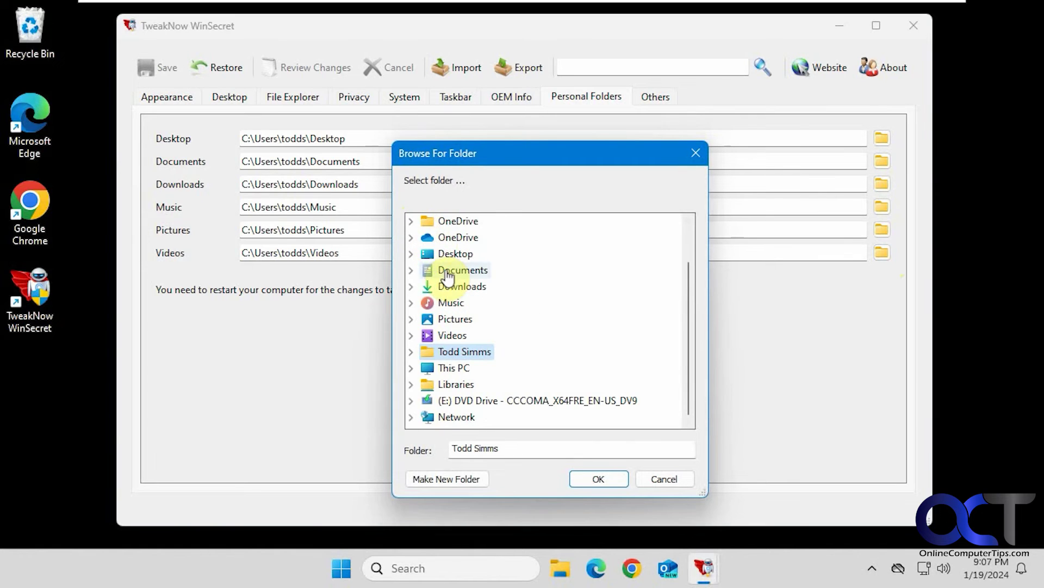
double_click(452, 369)
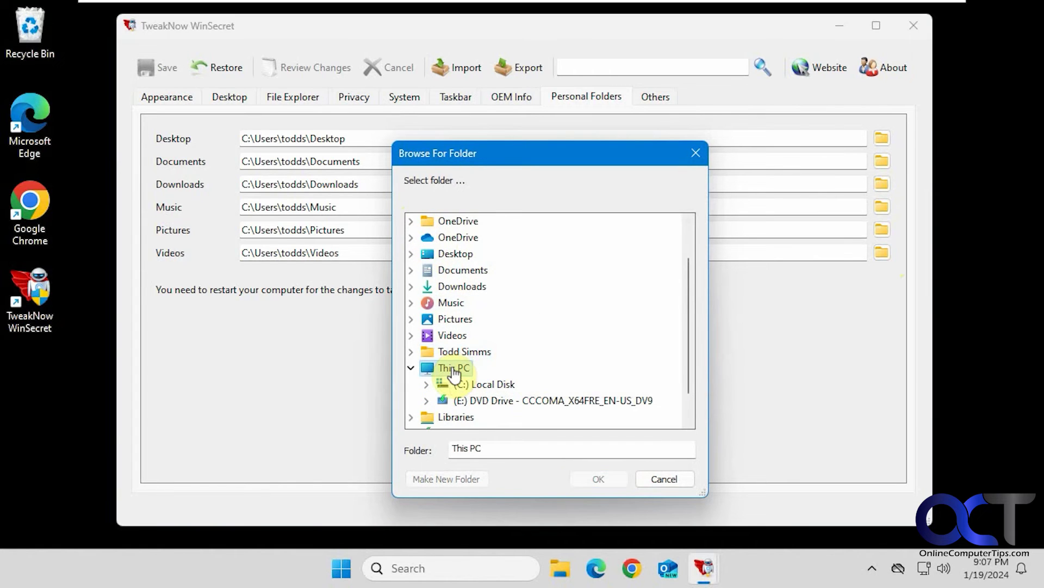
double_click(481, 388)
click(472, 478)
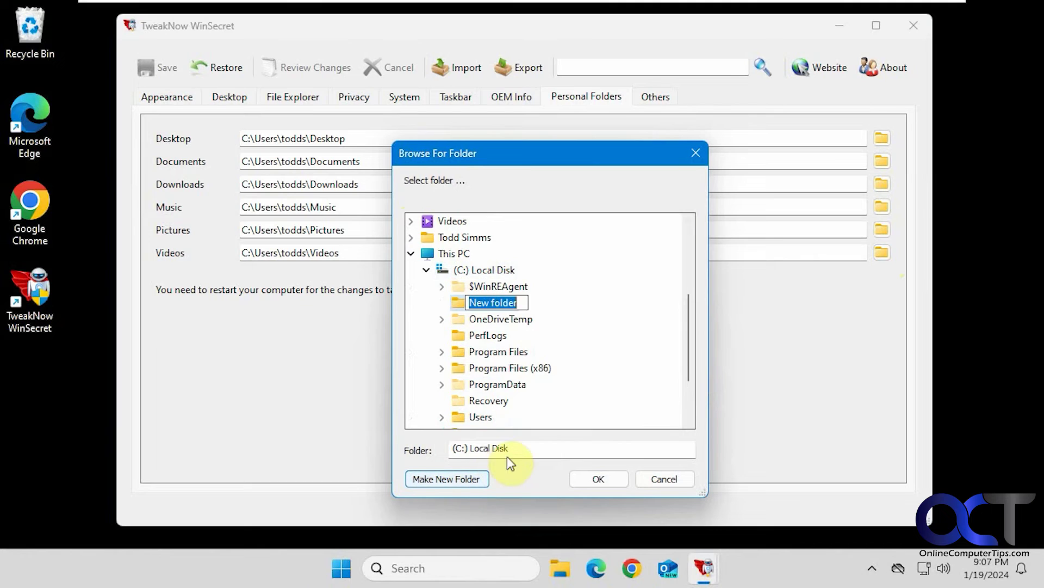
text(VID)
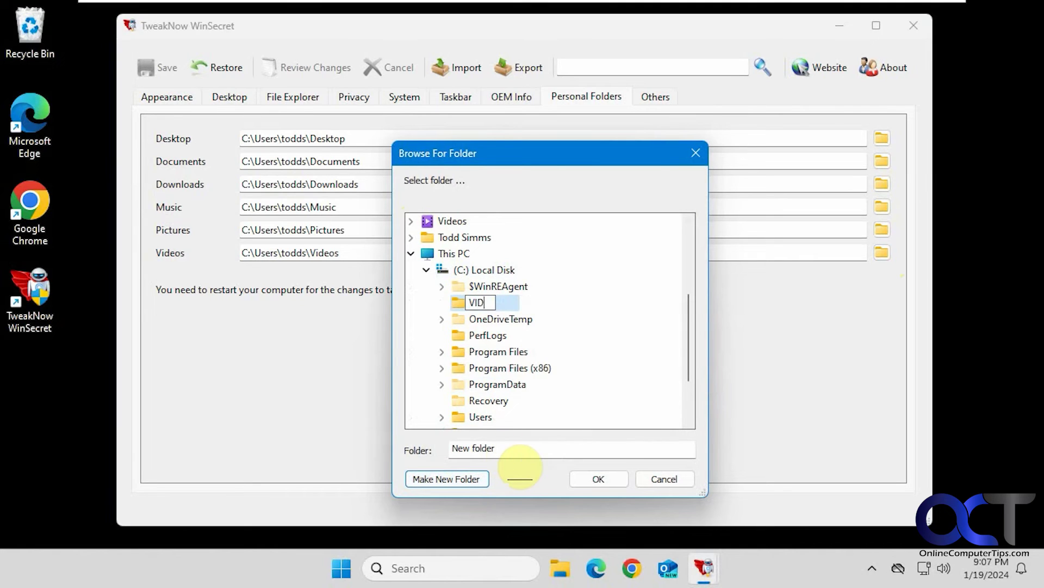
text(Z)
click(492, 342)
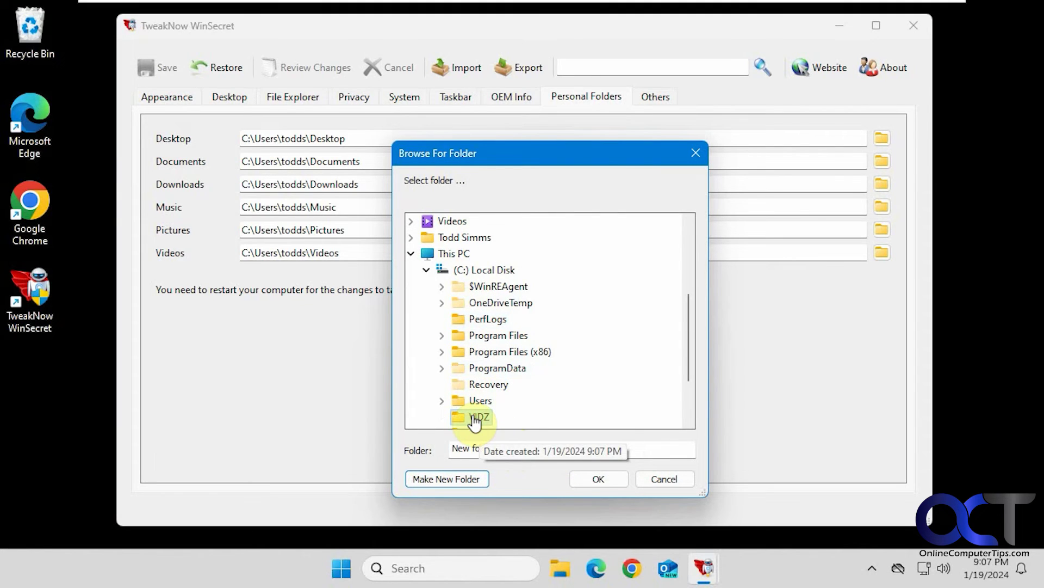
click(594, 479)
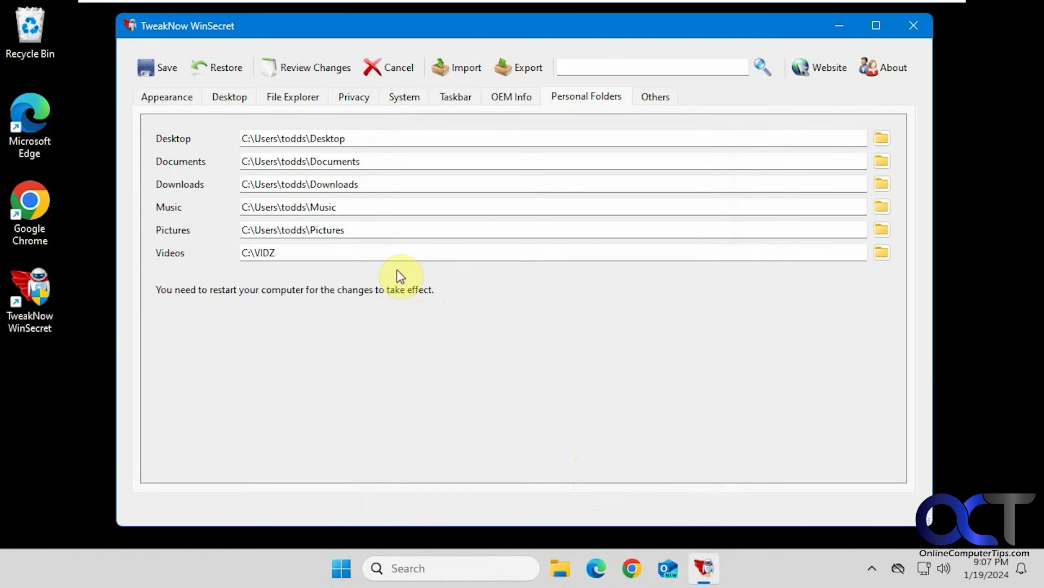
Step: Close WinSecret, confirming that pending changes are saved and acknowledging the restart notice
click(919, 26)
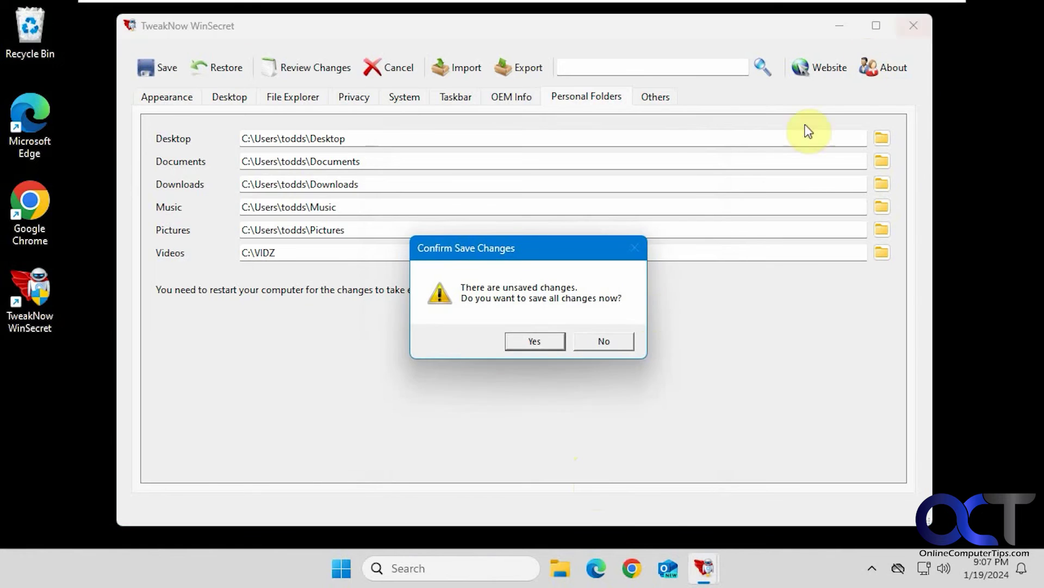
click(535, 340)
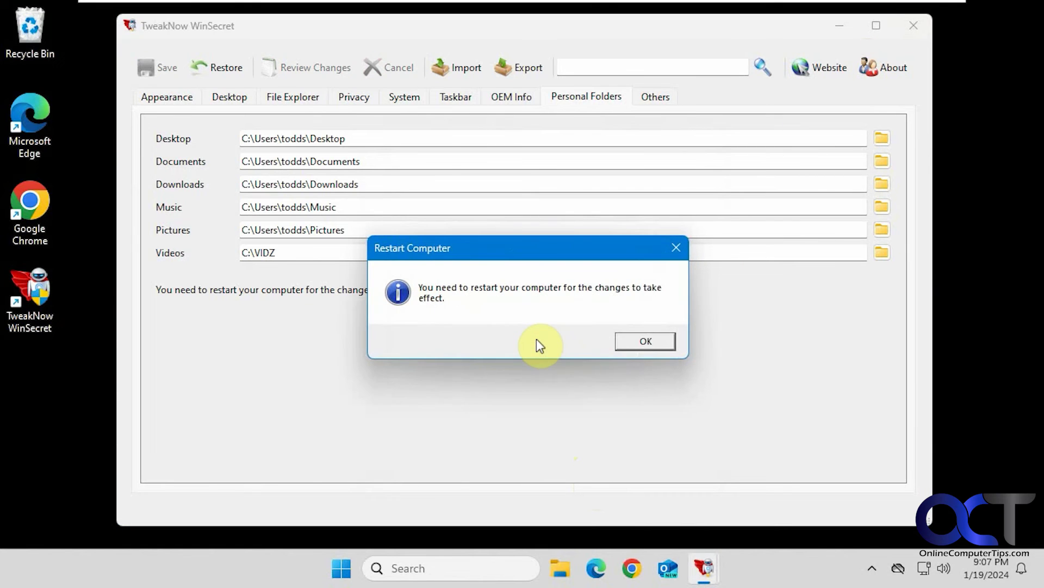
click(631, 341)
click(359, 568)
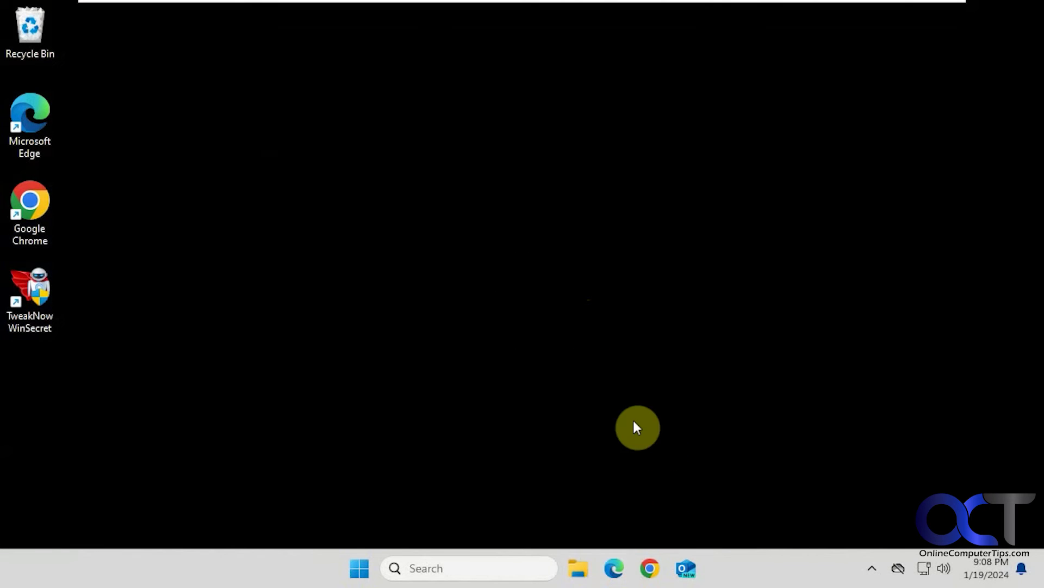
Step: In File Explorer, confirm the VIDZ folder's Location tab shows C:\VIDZ, then close Explorer
key(super+e)
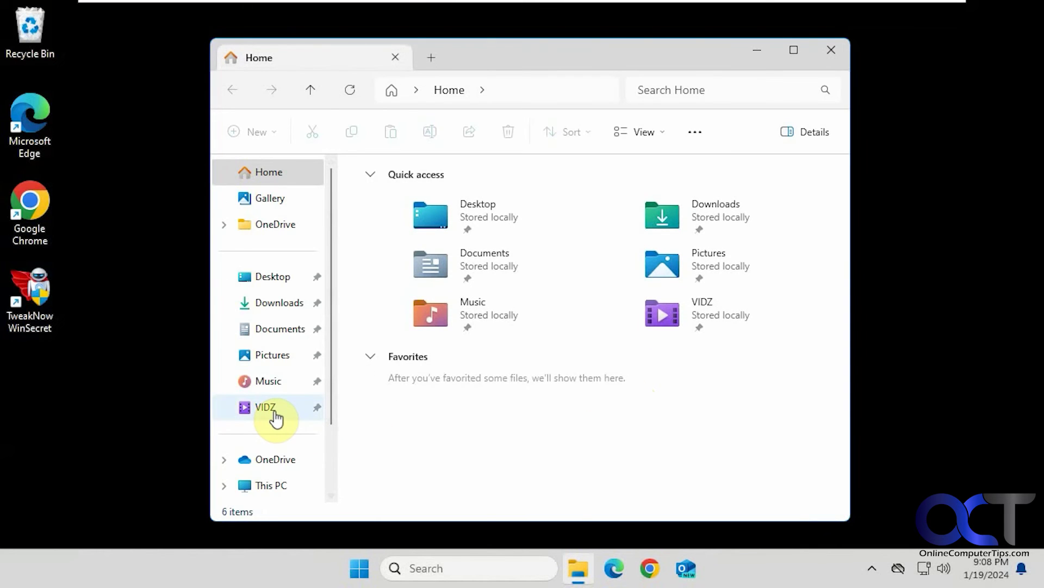
click(267, 408)
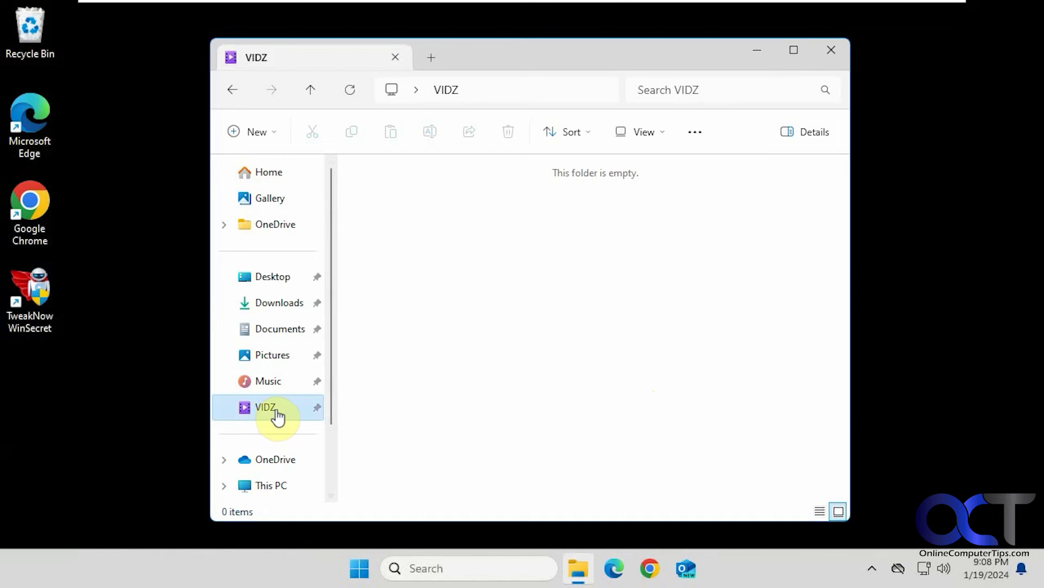
right_click(278, 418)
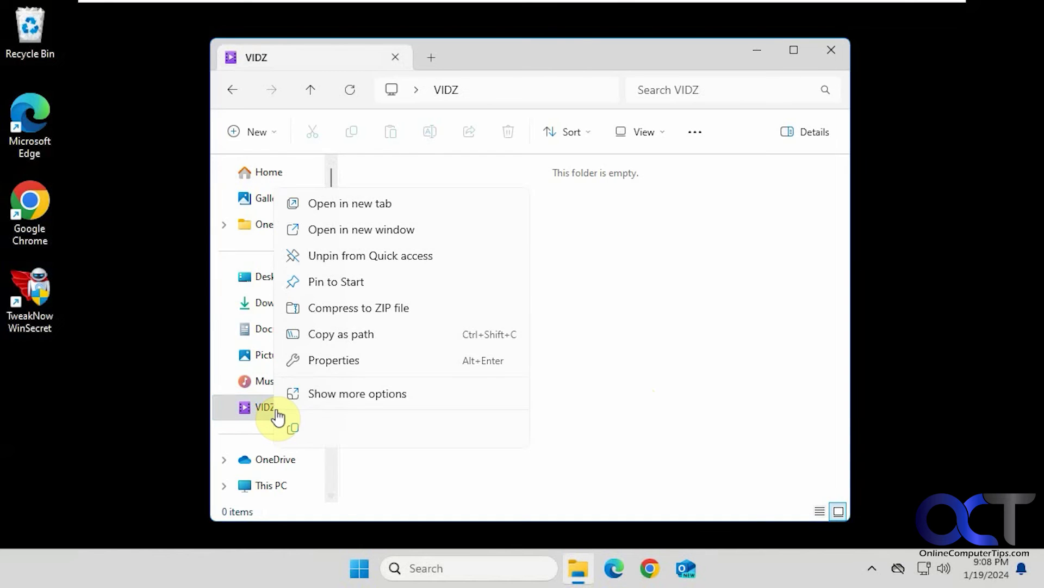
click(351, 358)
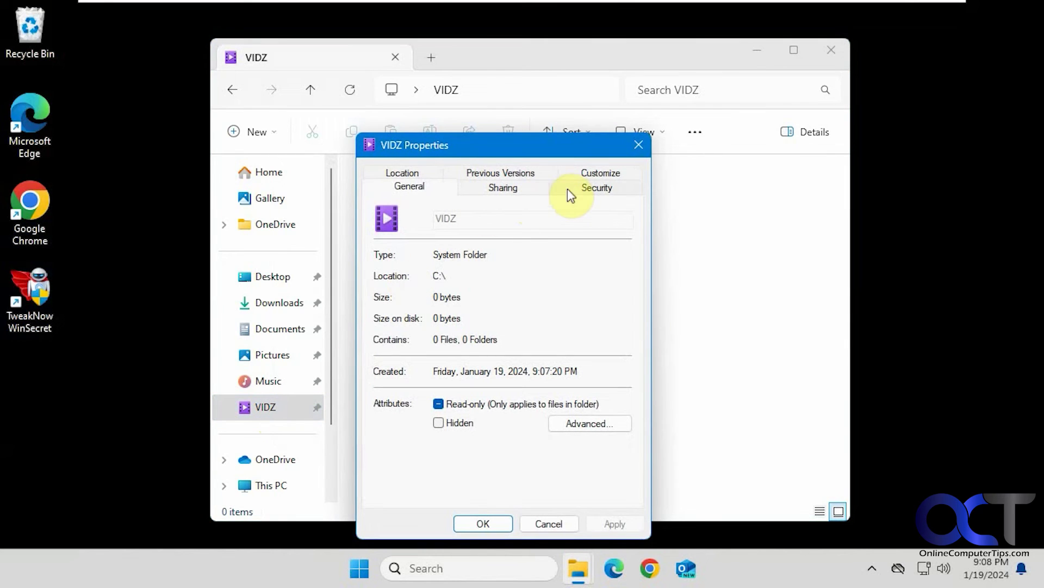
click(416, 170)
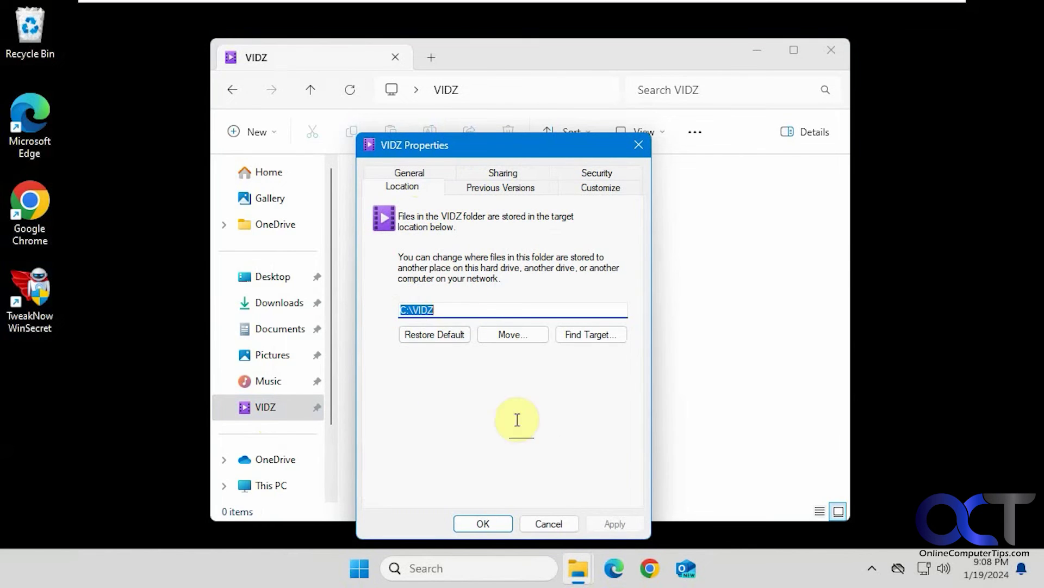
click(549, 525)
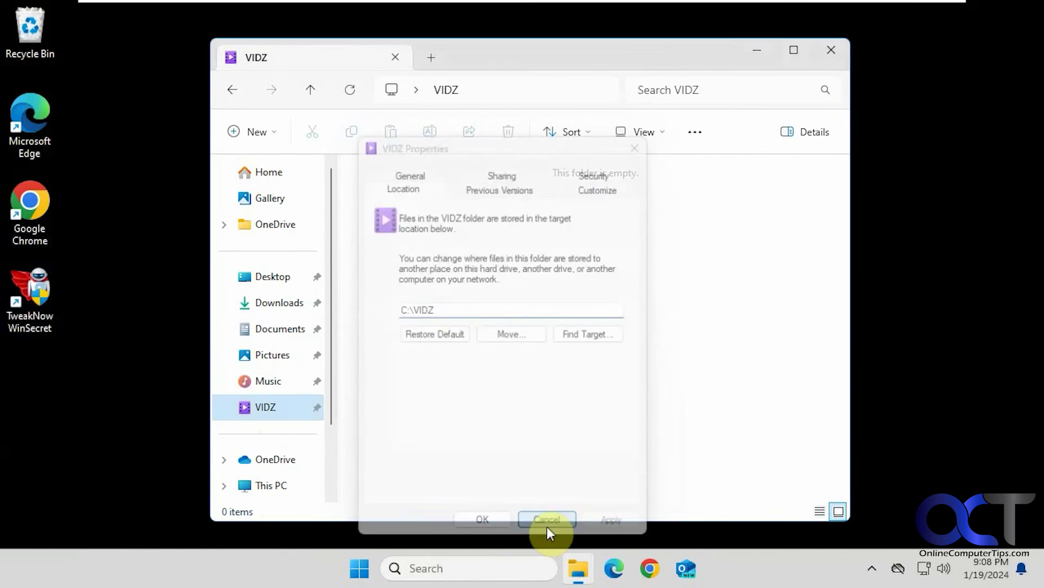
click(831, 50)
Step: Relaunch WinSecret, approve the UAC prompt, and show the Personal Folders tab
double_click(45, 298)
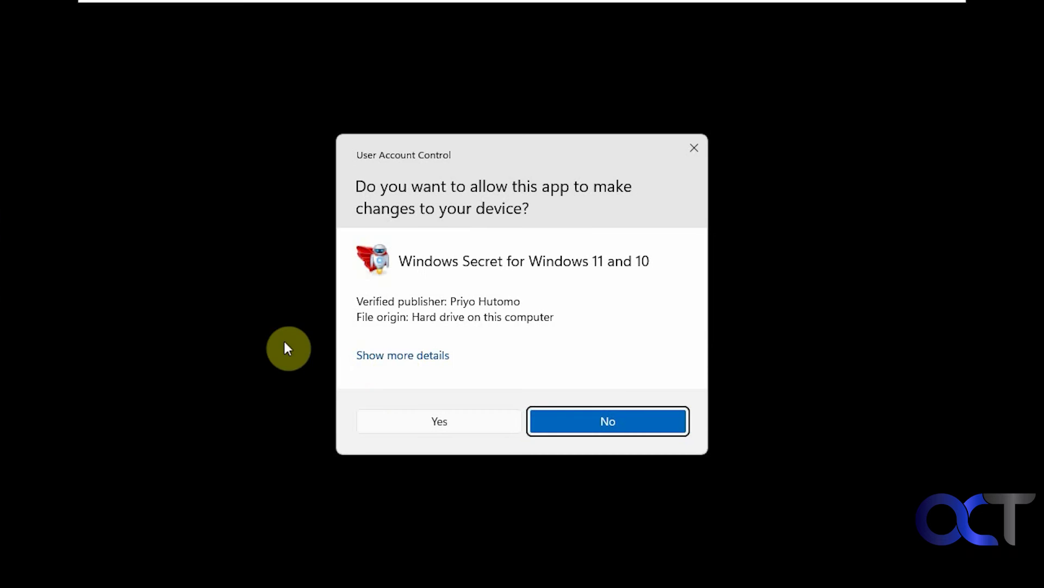
click(469, 420)
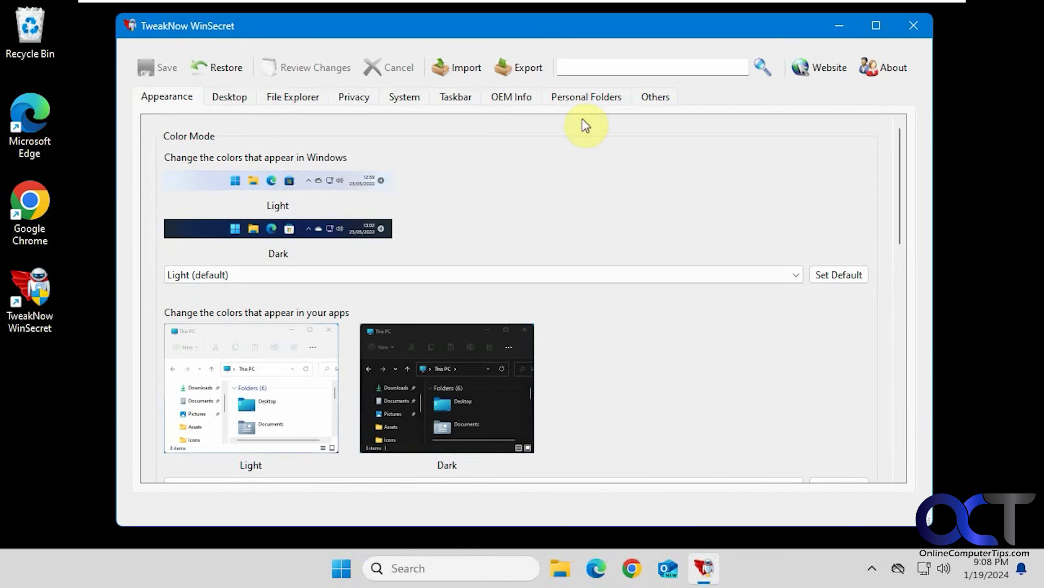
click(586, 97)
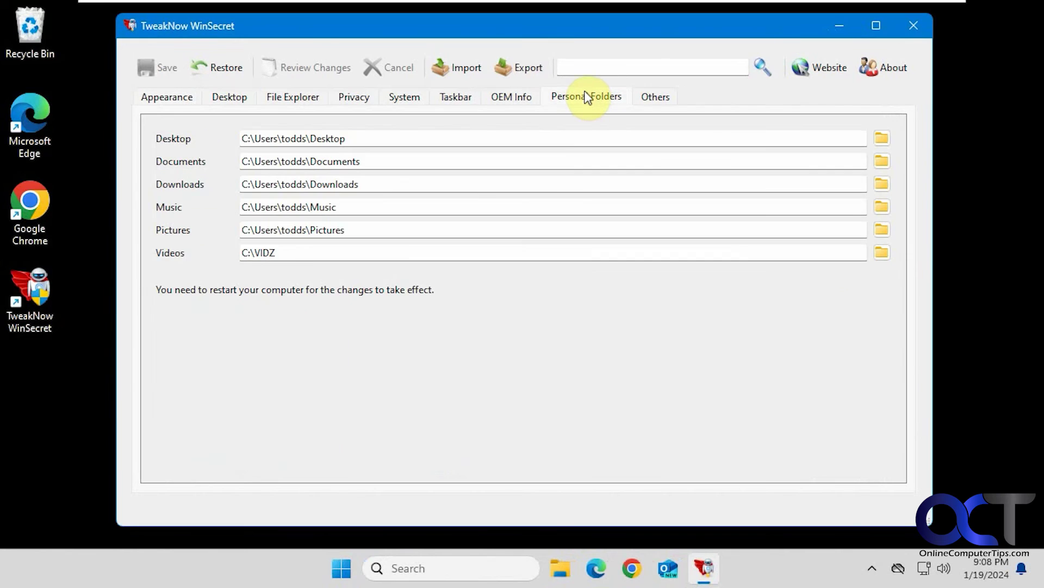
Step: Copy the Pictures path into Videos, change 'Pictures' to 'Videos', and save
click(374, 229)
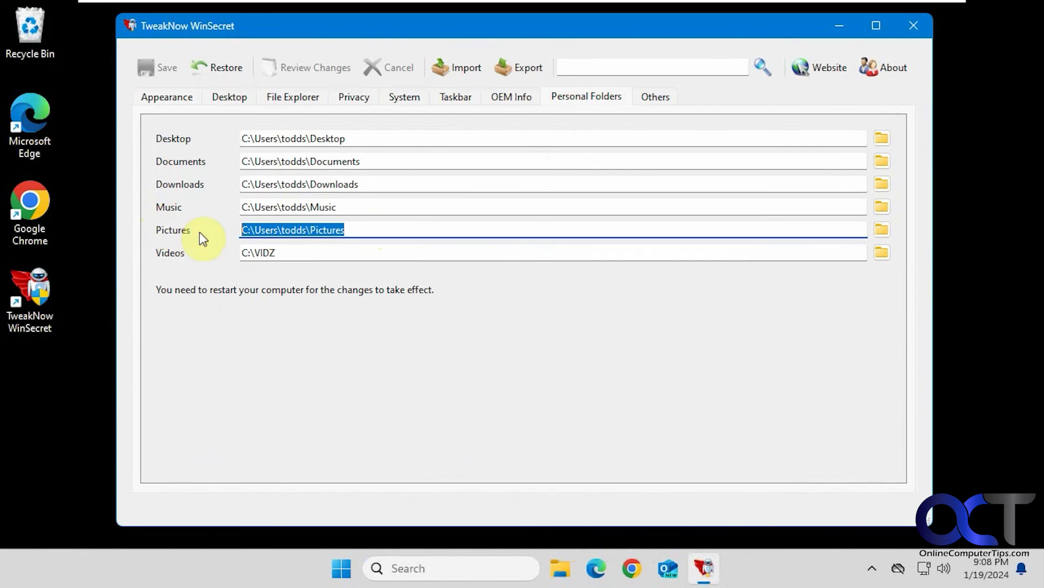
key(ctrl+c)
click(310, 251)
key(ctrl+v)
double_click(336, 256)
text(Vid)
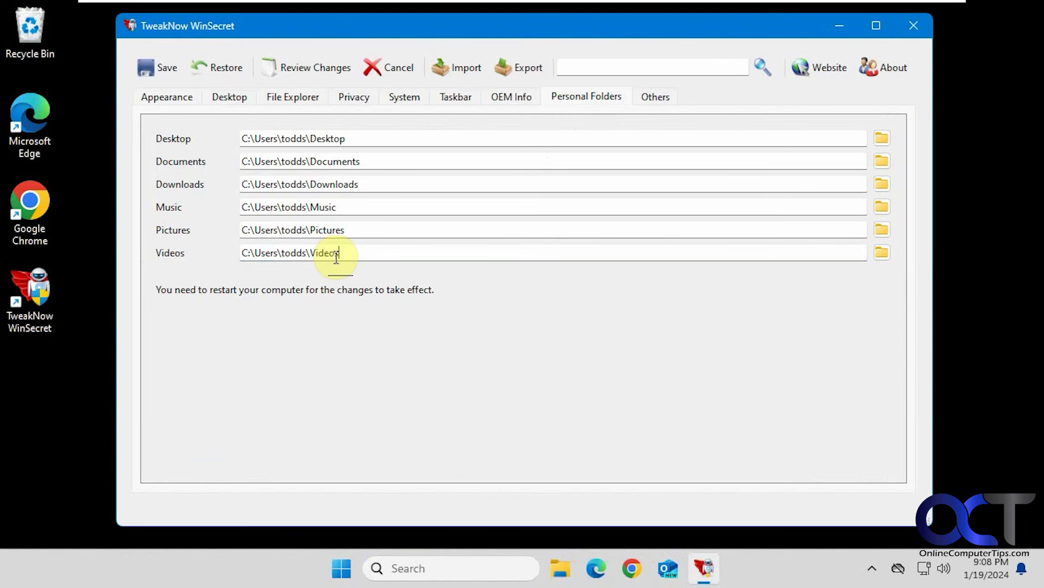
click(164, 67)
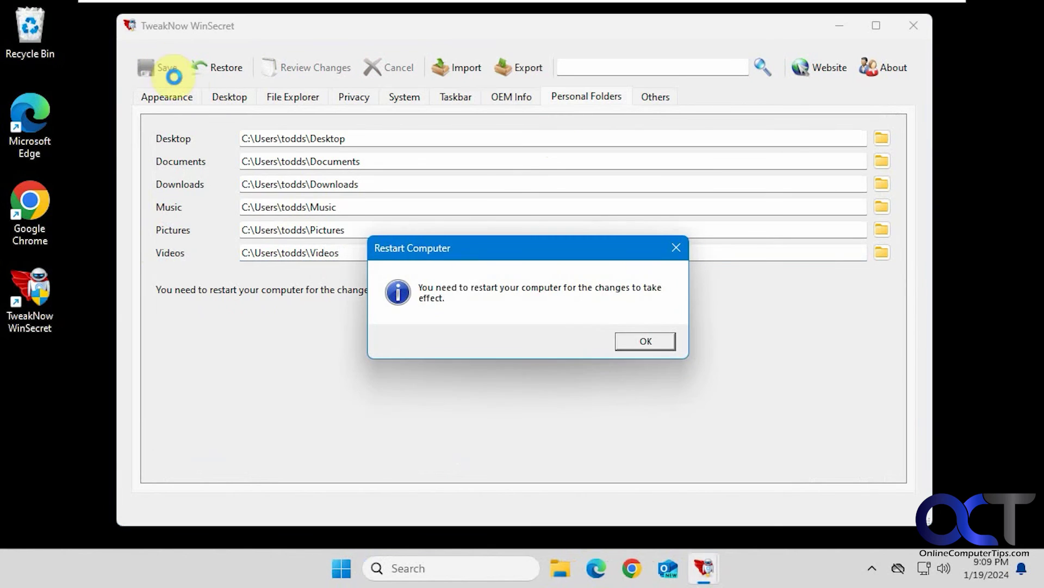
click(645, 341)
click(654, 97)
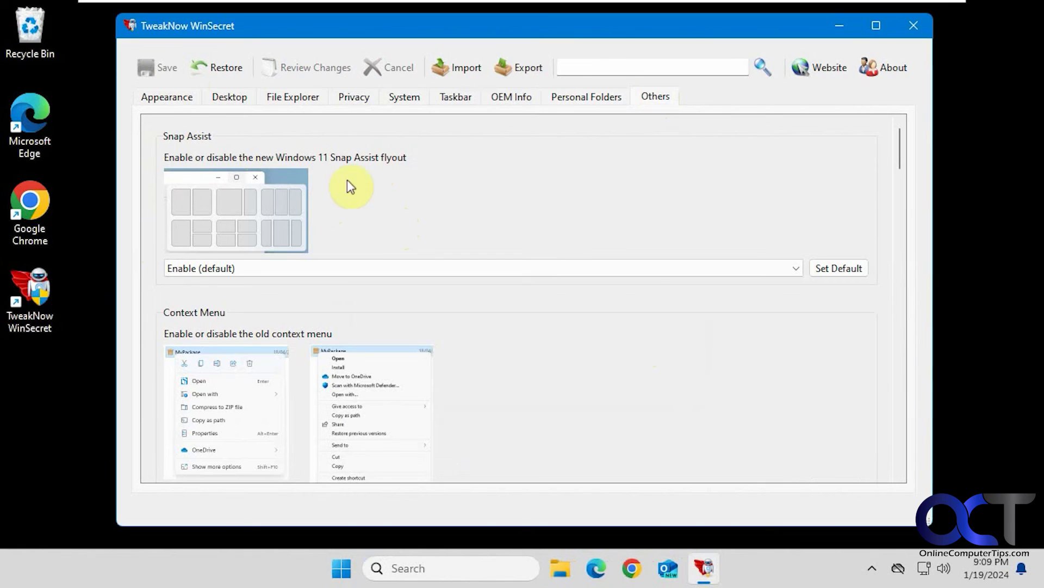
Step: Set the Context Menu option to Enable Old Context Menu and save it
scroll(488, 321, down, 2)
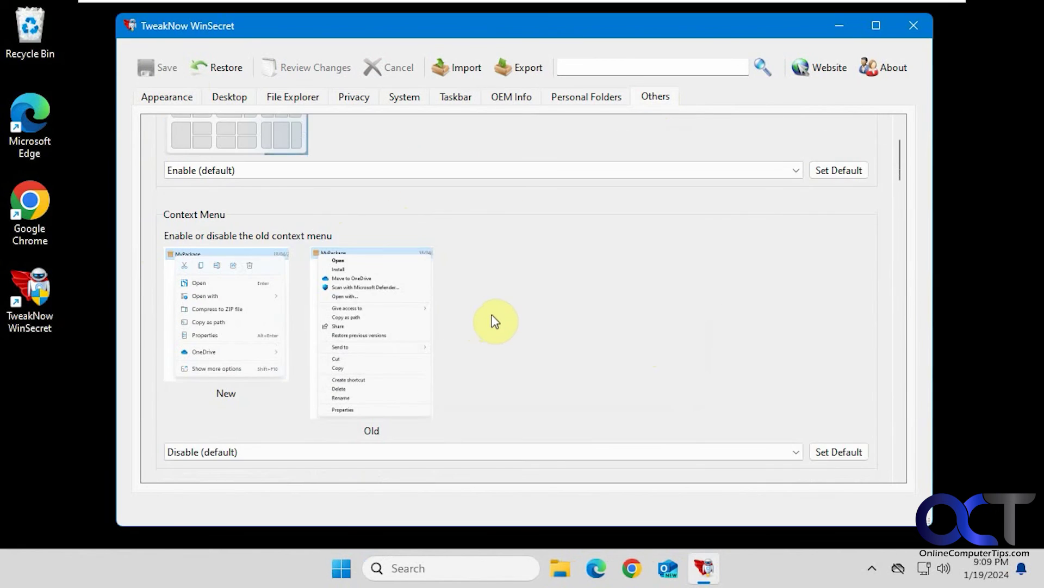
scroll(492, 313, down, 1)
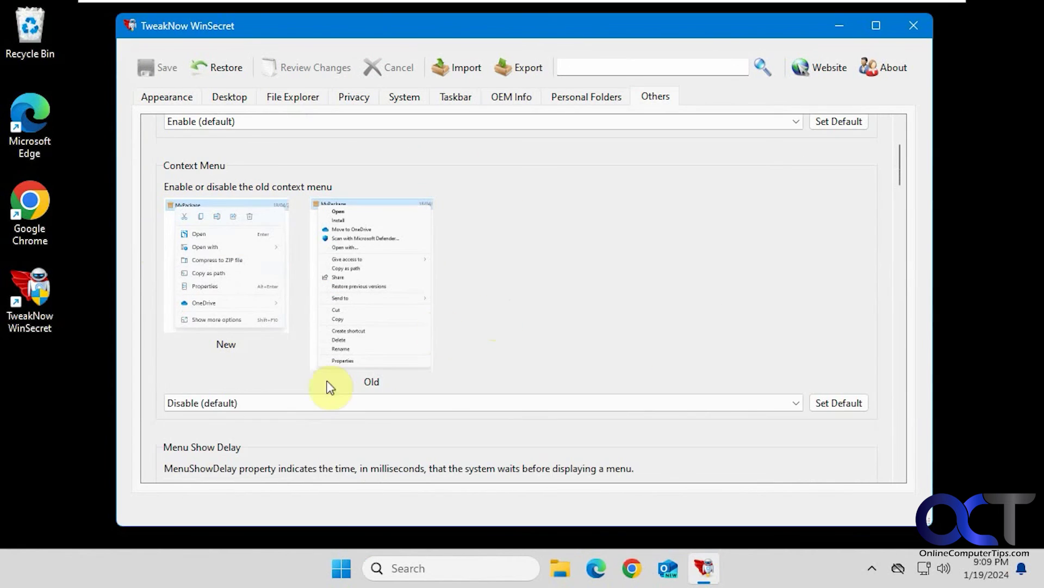
click(253, 401)
click(257, 429)
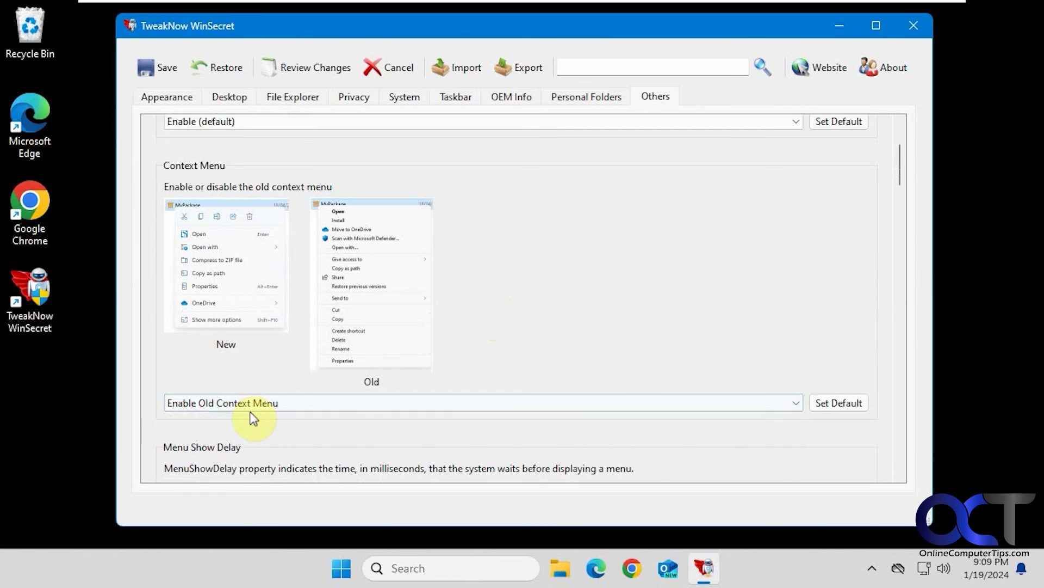
click(156, 70)
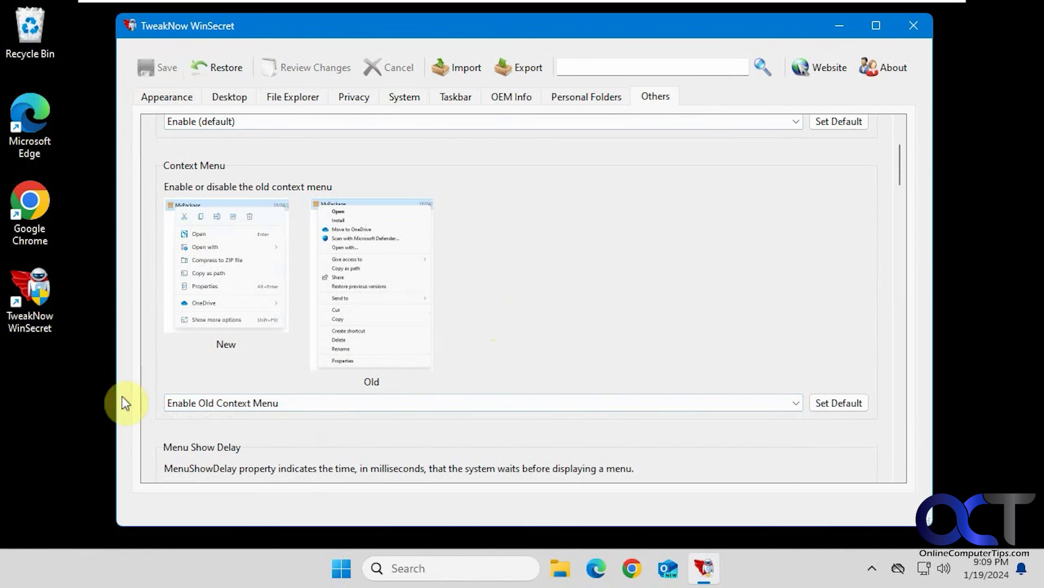
Step: Check the classic desktop menu via Show more options, then reset Context Menu to Disable (default)
right_click(55, 387)
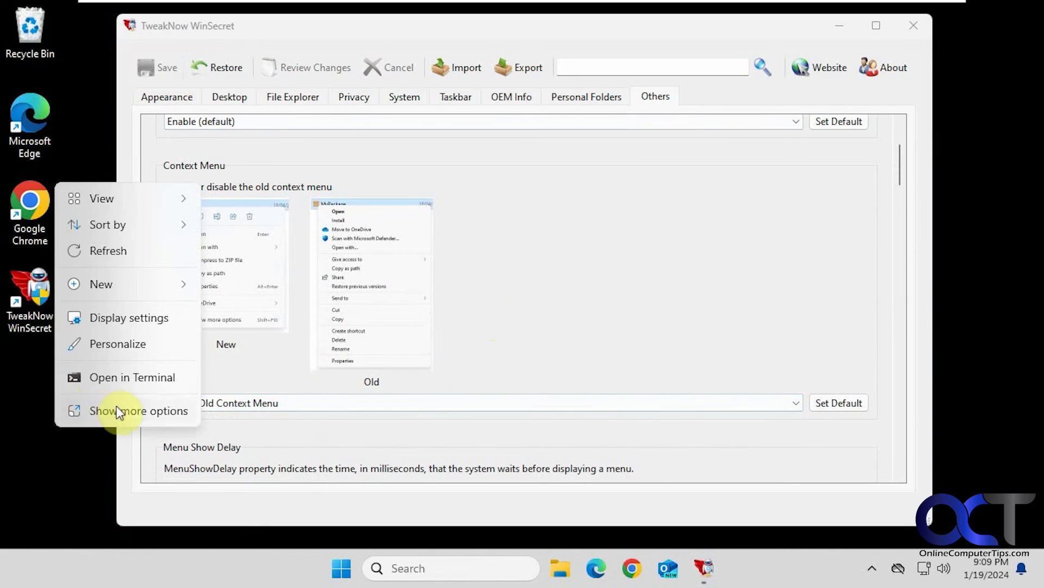
click(119, 411)
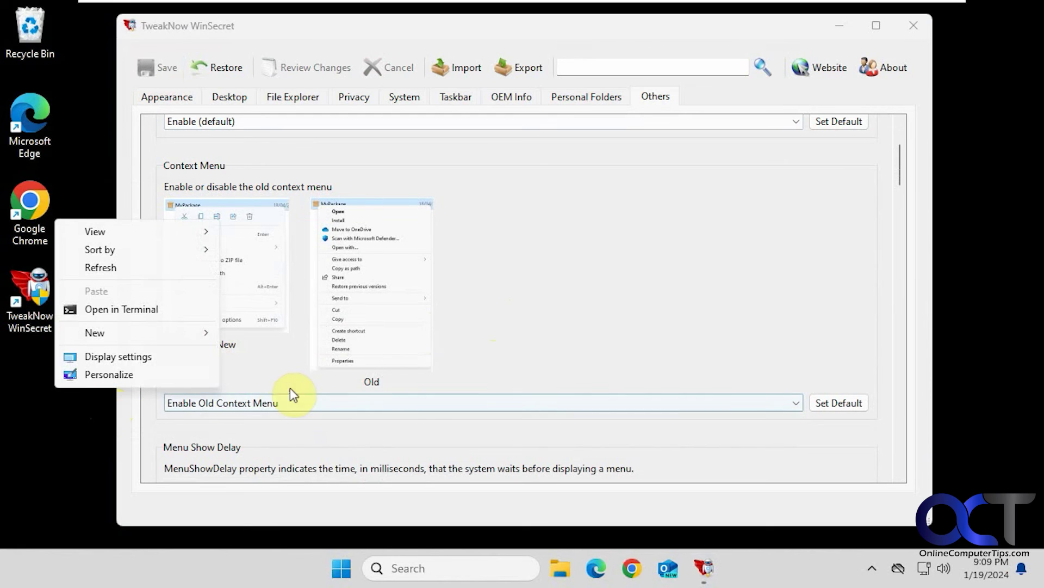
click(275, 376)
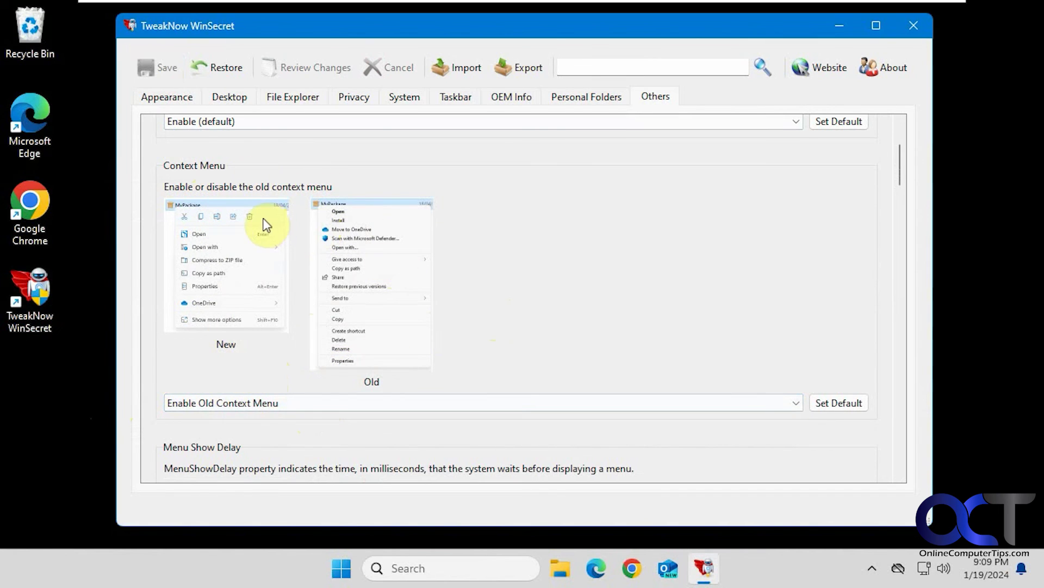
click(317, 403)
click(305, 423)
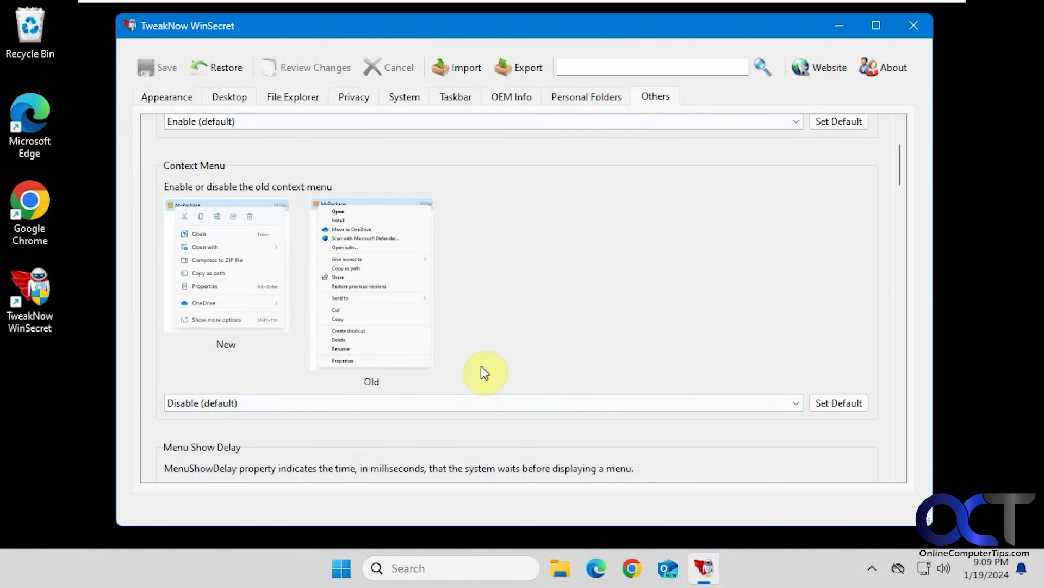
Step: Select Enable Old Context Menu again in the Others settings
scroll(480, 366, down, 2)
scroll(478, 369, down, 1)
scroll(476, 363, down, 3)
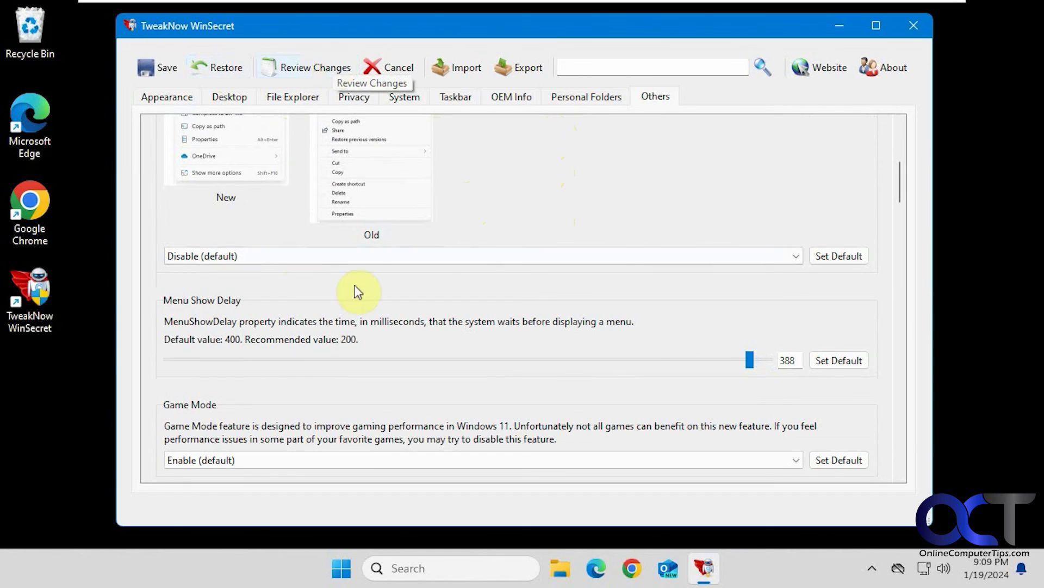
scroll(392, 302, up, 1)
click(395, 302)
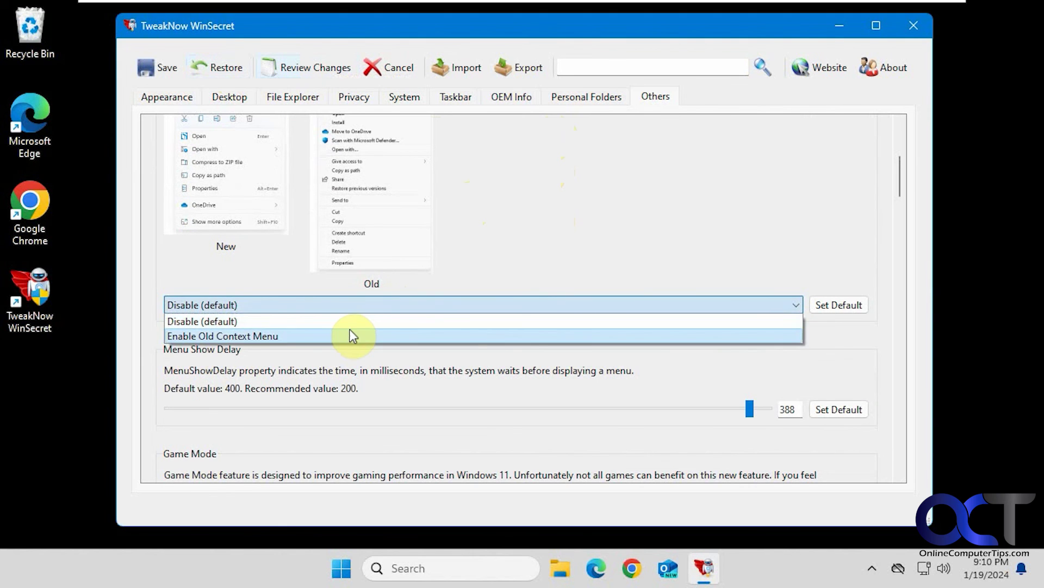
click(350, 330)
Step: Set telemetry and data collection to Disable on the Privacy tab
click(364, 103)
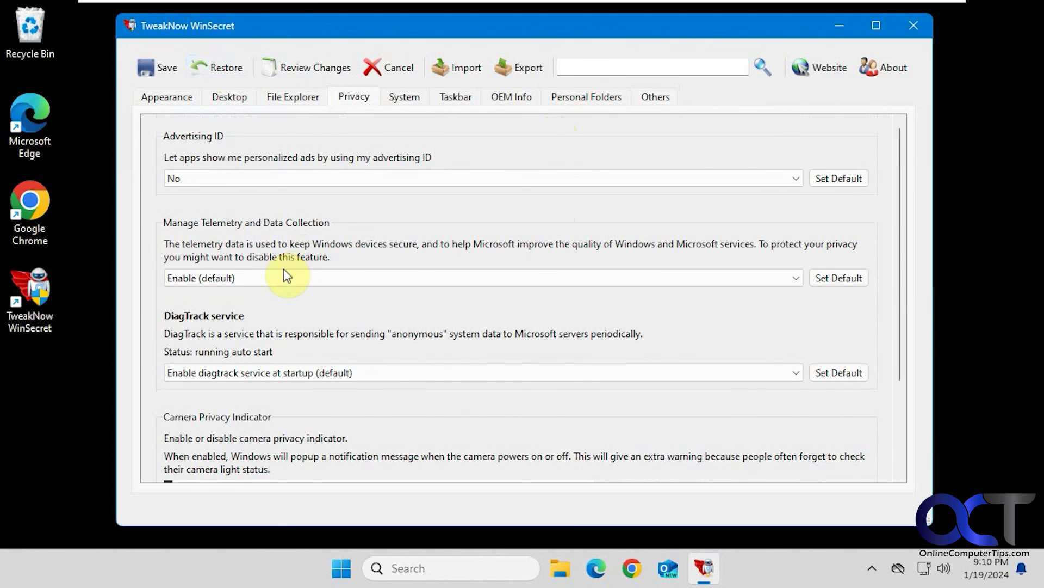
click(272, 276)
click(259, 294)
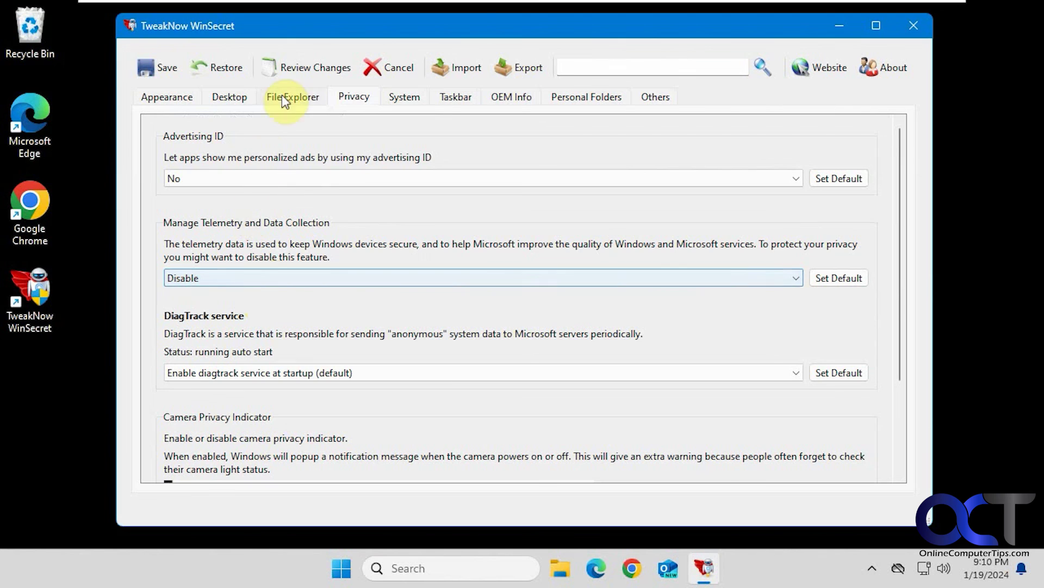
Step: Review the menu delay, old context menu and telemetry changes, uncheck all three, and close
click(295, 69)
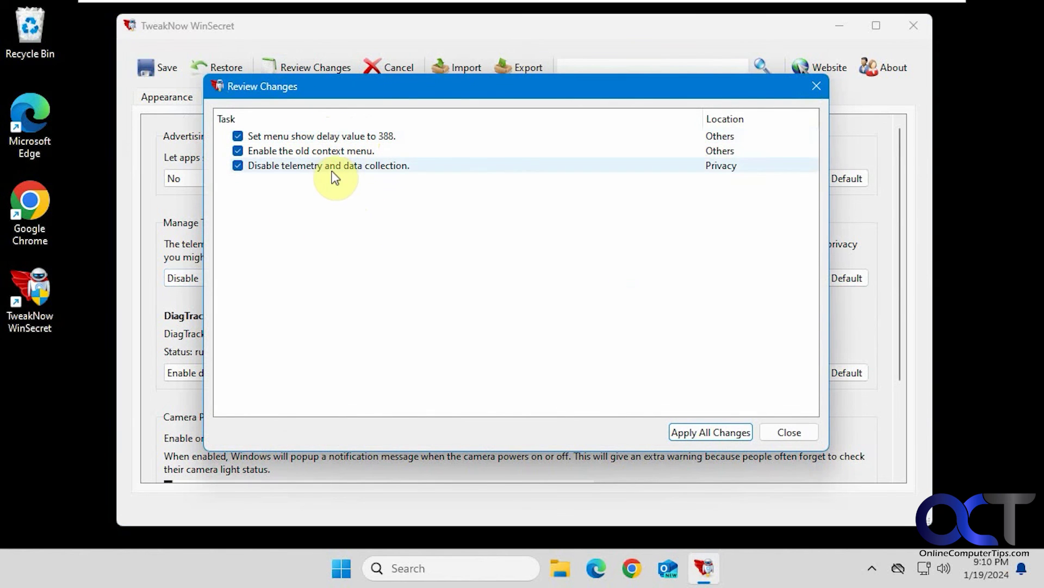
click(237, 136)
click(238, 151)
click(238, 165)
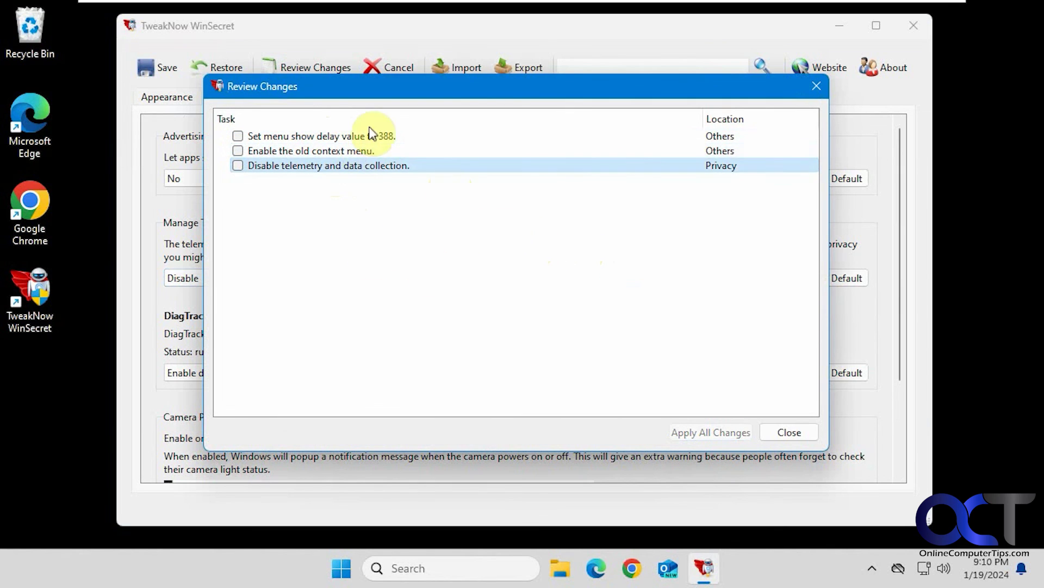
click(776, 432)
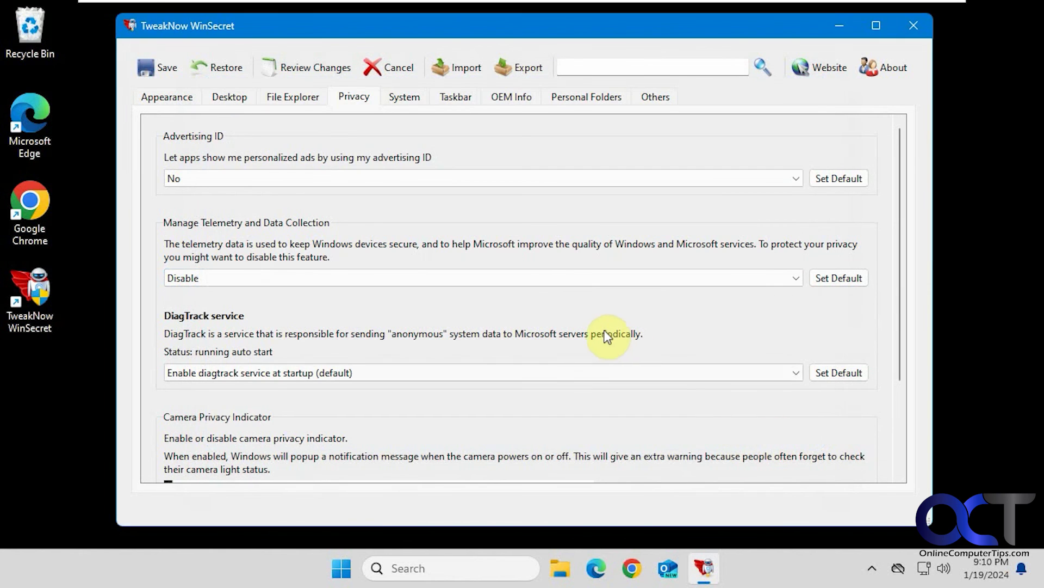